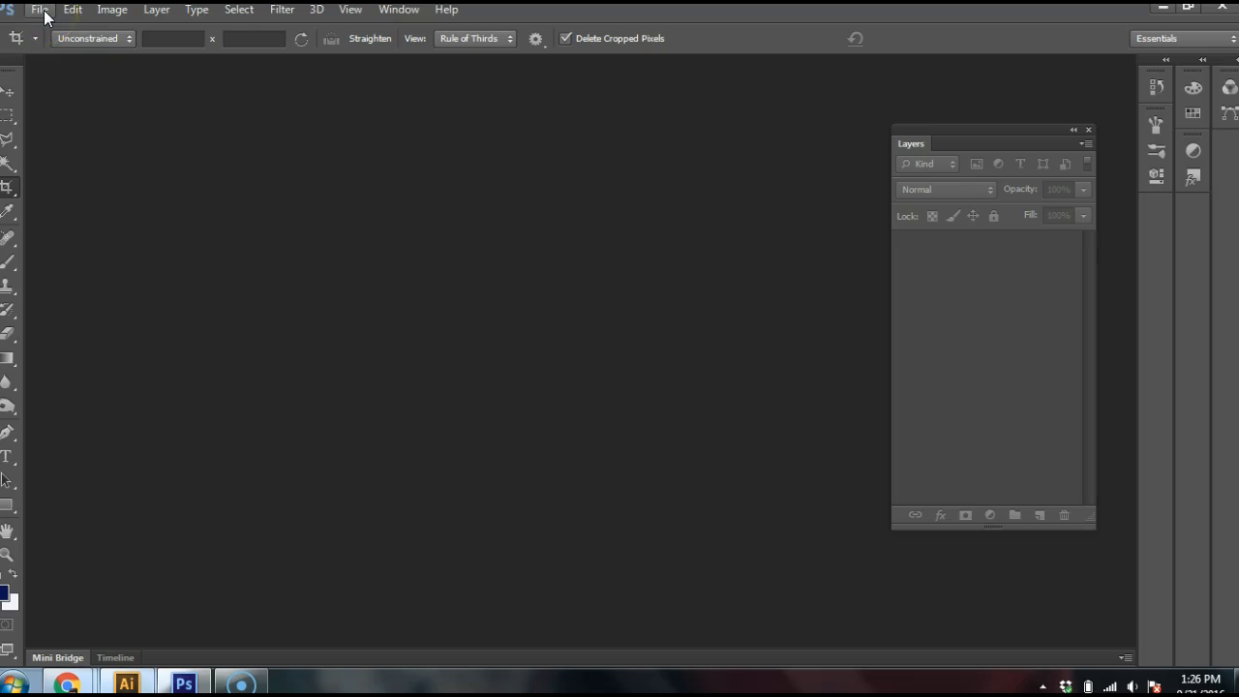
Create a new document named "doodle on a photo", 8 by 10 inches, 300 pixels/inch, in CMYK Color with a white background
{"action": "left_click", "coordinate": [49, 27]}
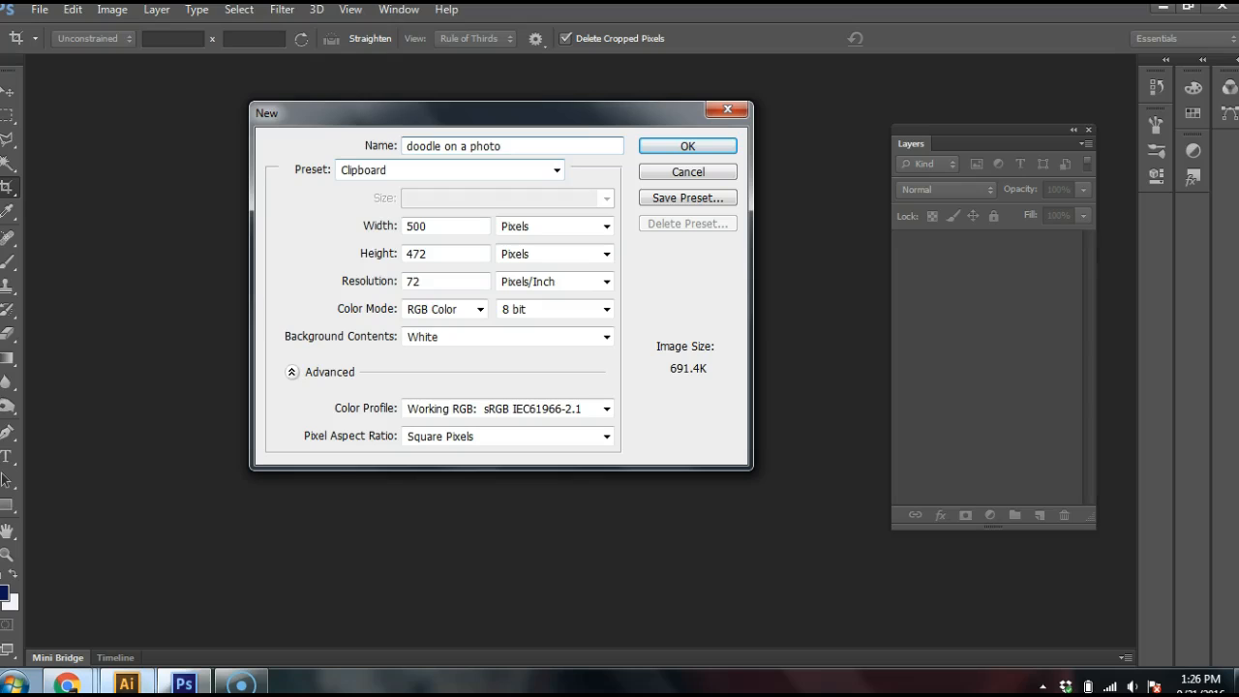
{"action": "left_click", "coordinate": [604, 225]}
{"action": "left_click", "coordinate": [523, 259]}
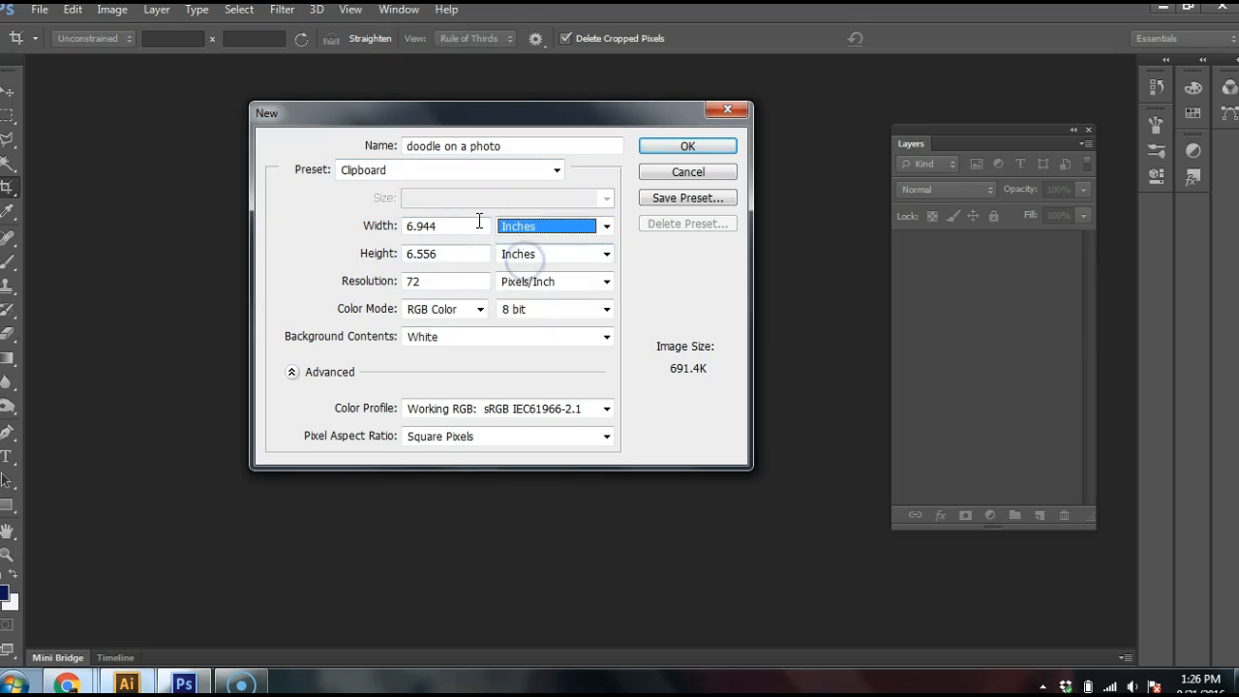
{"action": "left_click_drag", "start_coordinate": [452, 227], "coordinate": [373, 213]}
{"action": "type", "text": "8"}
{"action": "left_click_drag", "start_coordinate": [442, 251], "coordinate": [413, 252]}
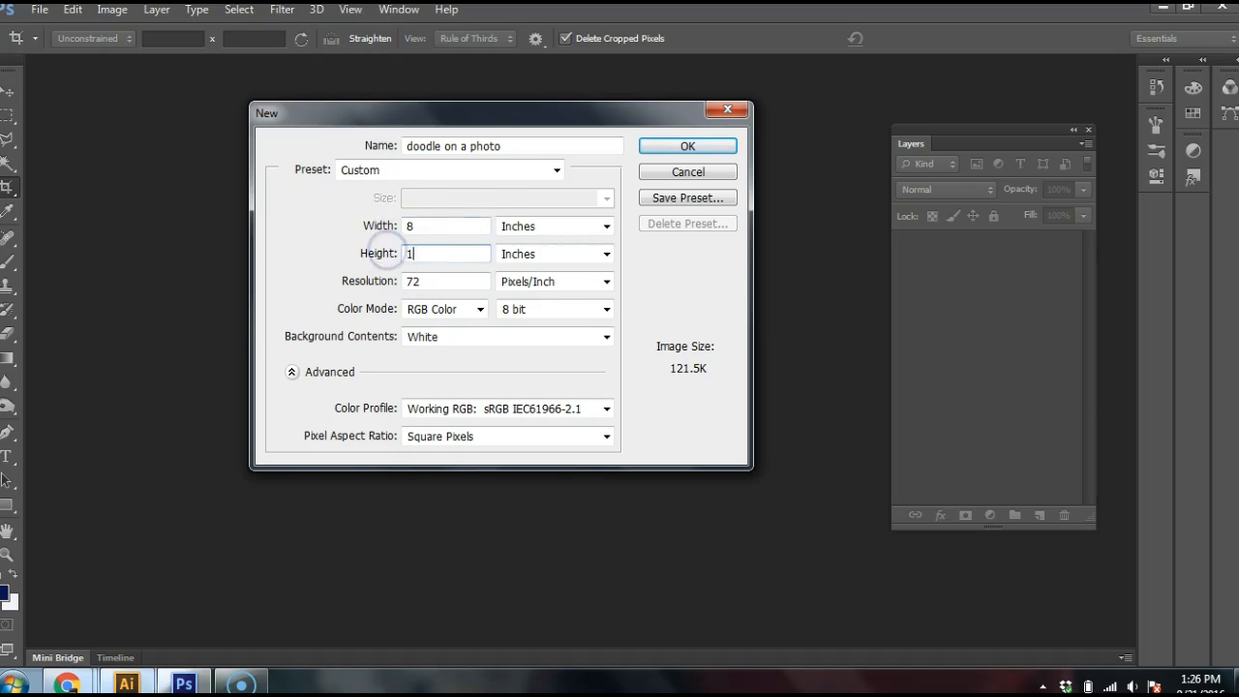
{"action": "left_click", "coordinate": [442, 282]}
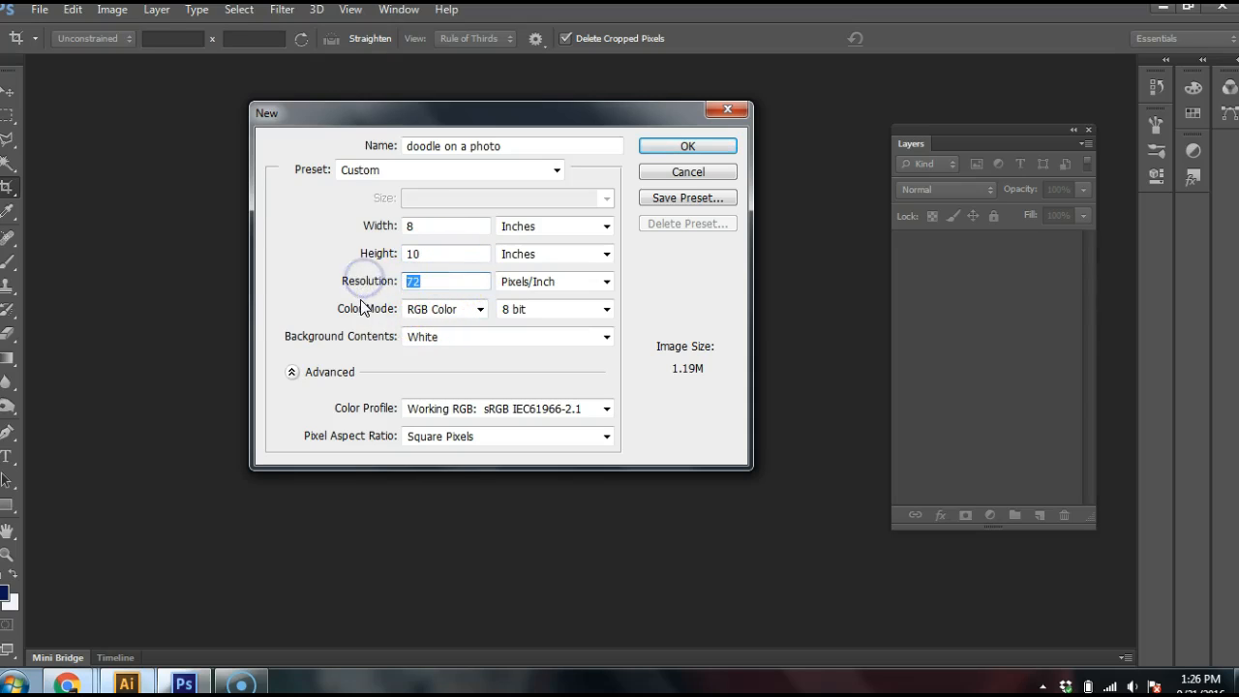
{"action": "left_click", "coordinate": [432, 312]}
{"action": "left_click", "coordinate": [435, 368]}
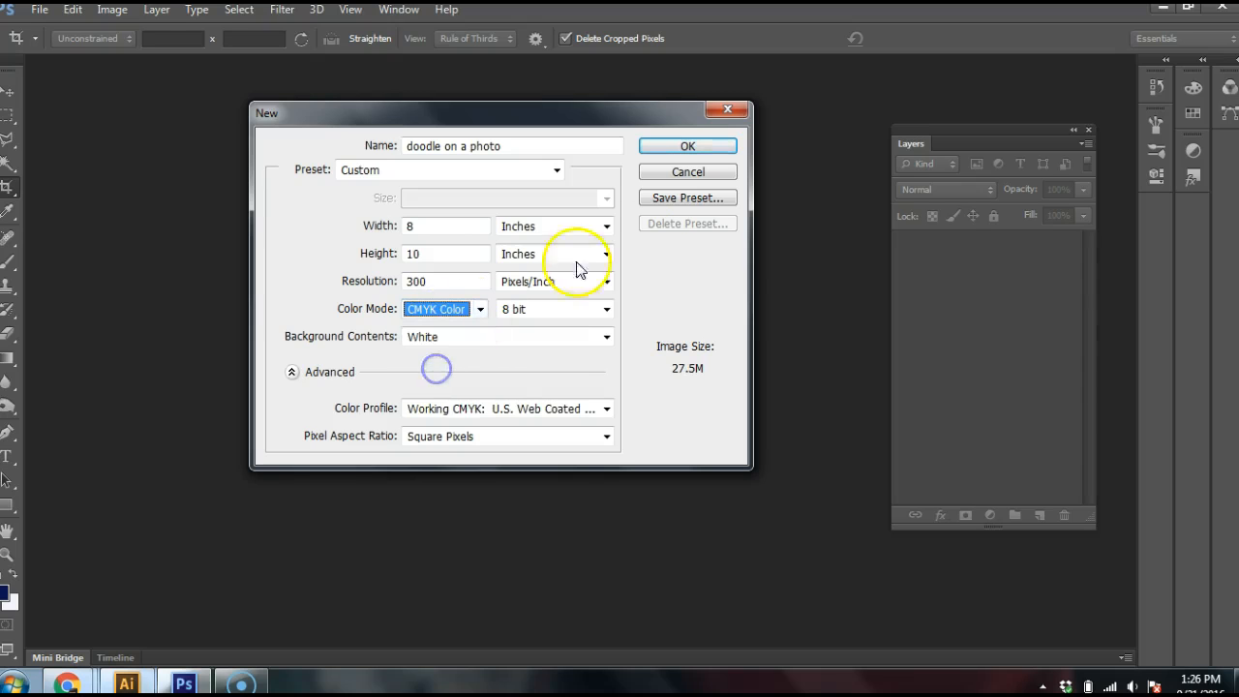
{"action": "left_click", "coordinate": [681, 146]}
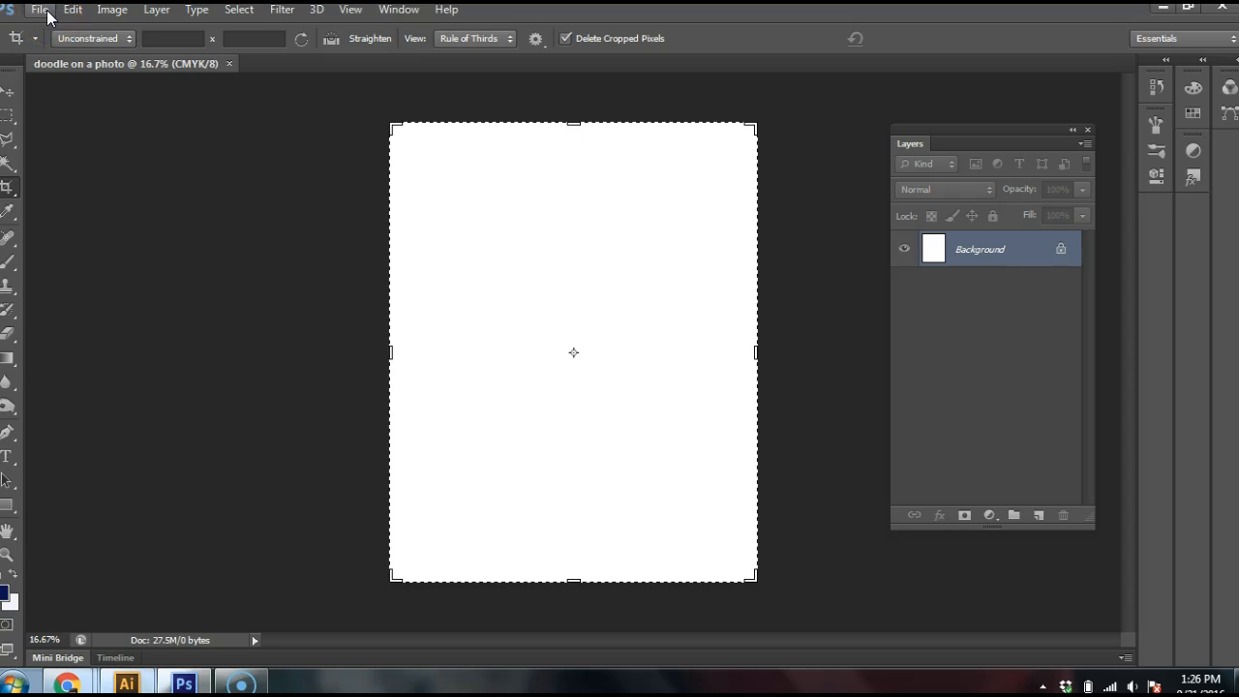
Add three new empty layers above the Background layer
{"action": "left_click", "coordinate": [1039, 516]}
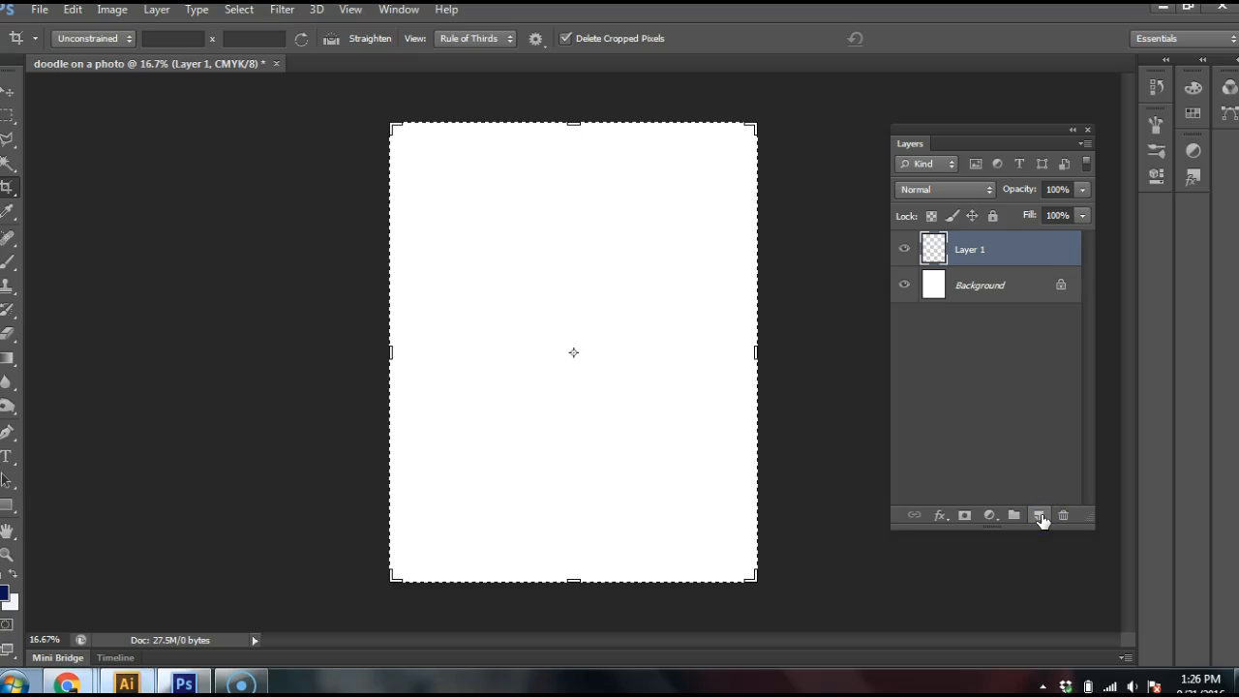
{"action": "left_click", "coordinate": [1039, 516]}
{"action": "left_click", "coordinate": [1039, 516]}
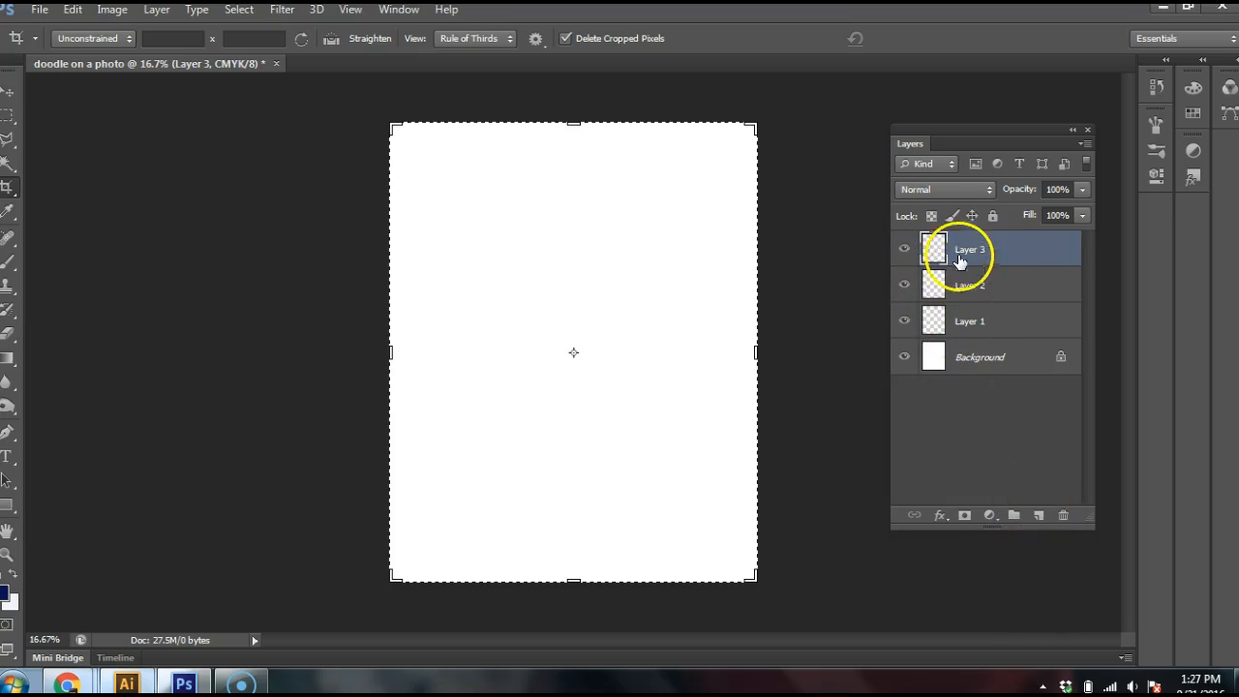
Rename the three new layers, from lowest to highest, "black ink", "white ink" and "color"
{"action": "left_click", "coordinate": [967, 326]}
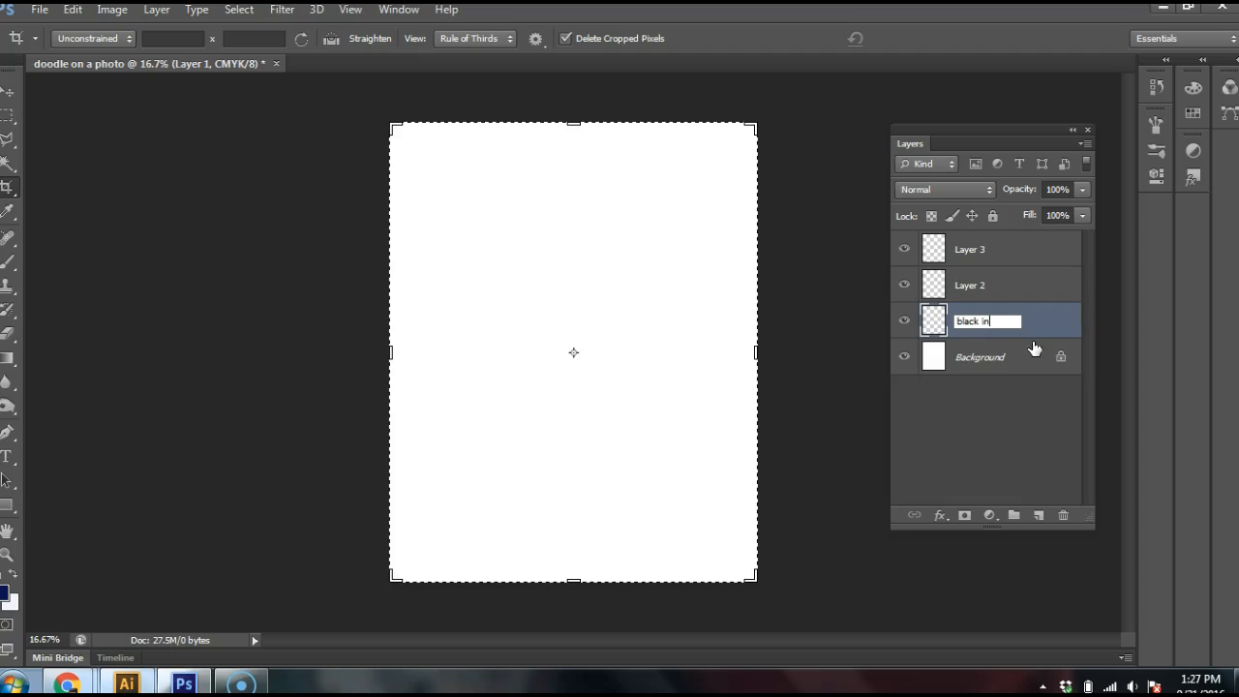
{"action": "double_click", "coordinate": [970, 285]}
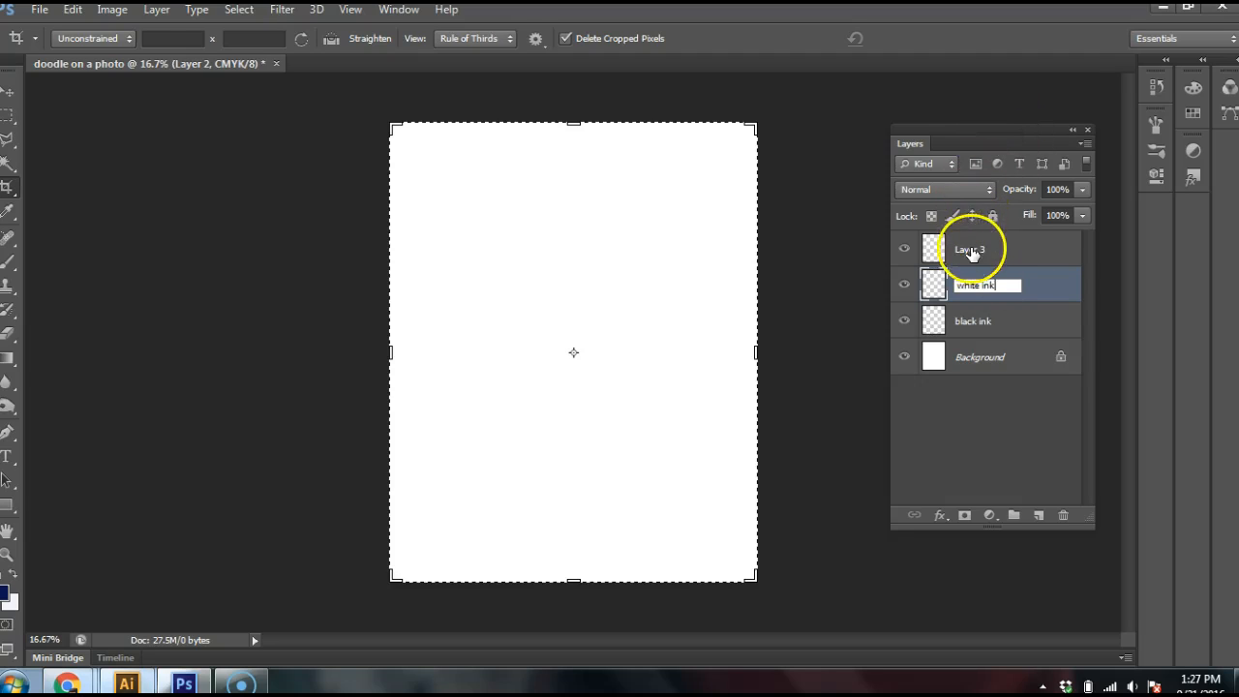
{"action": "double_click", "coordinate": [971, 250]}
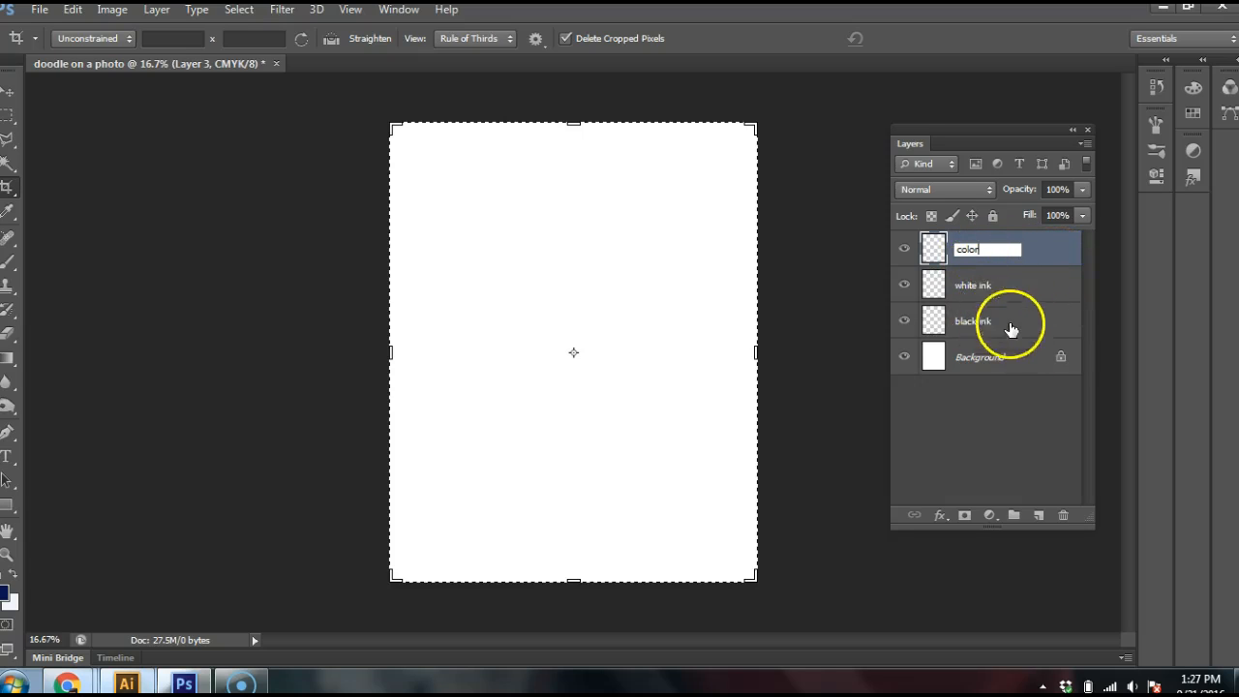
{"action": "left_click", "coordinate": [997, 400]}
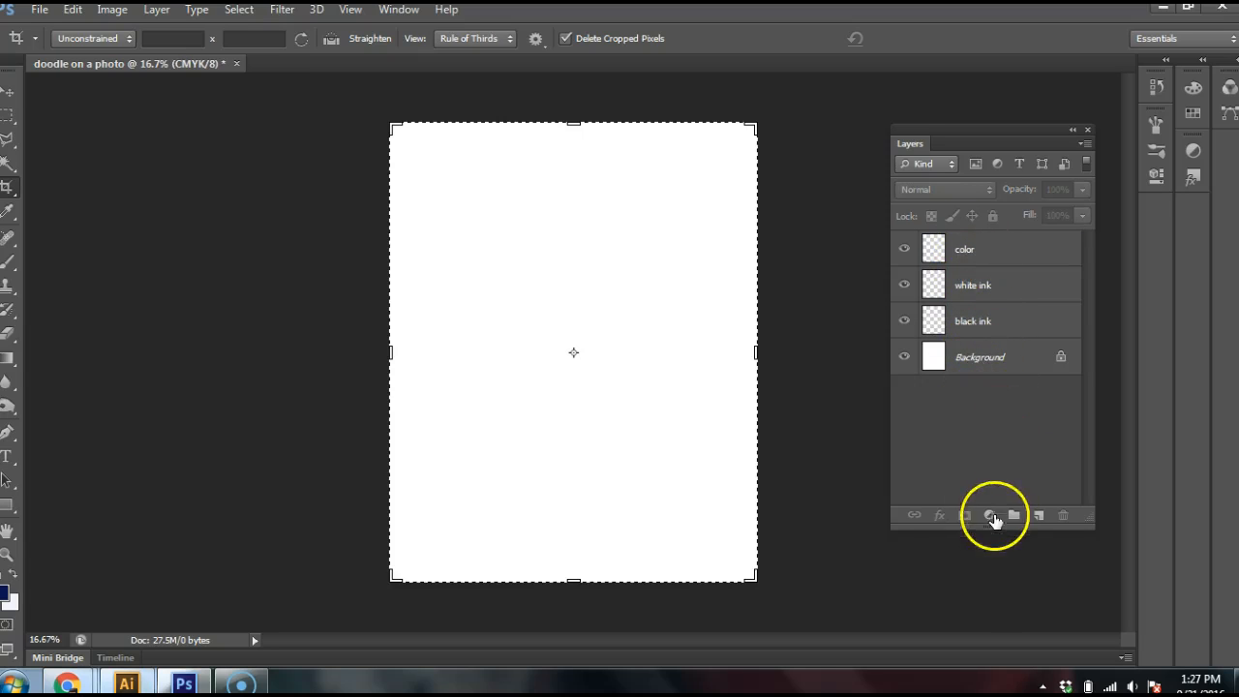
Select the Background layer and set up a hard round brush with a size of 1289 px
{"action": "left_click", "coordinate": [981, 358]}
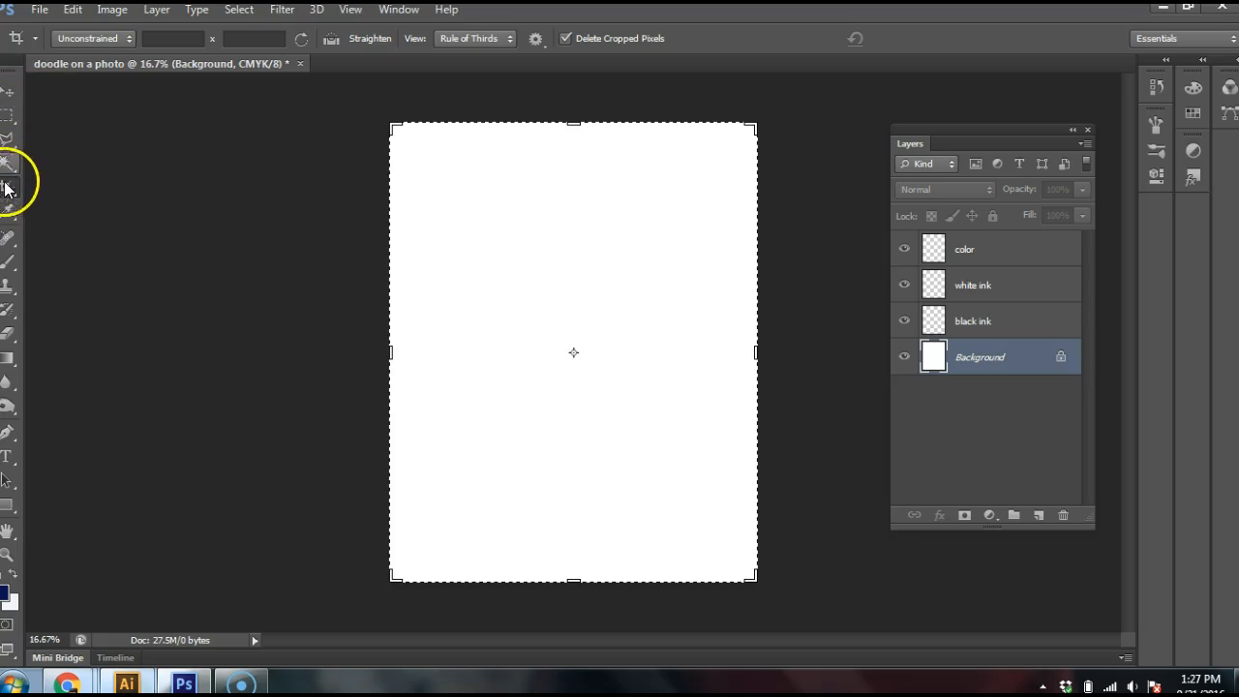
{"action": "left_click", "coordinate": [10, 262]}
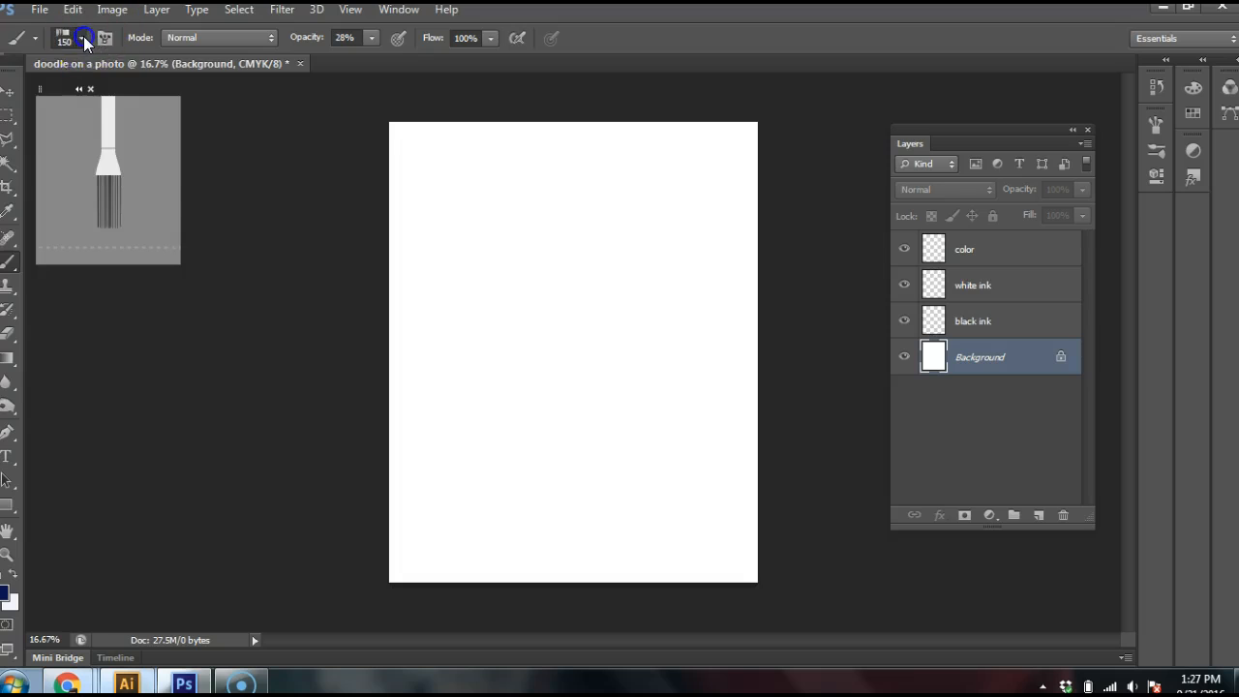
{"action": "left_click", "coordinate": [83, 35]}
{"action": "left_click", "coordinate": [55, 179]}
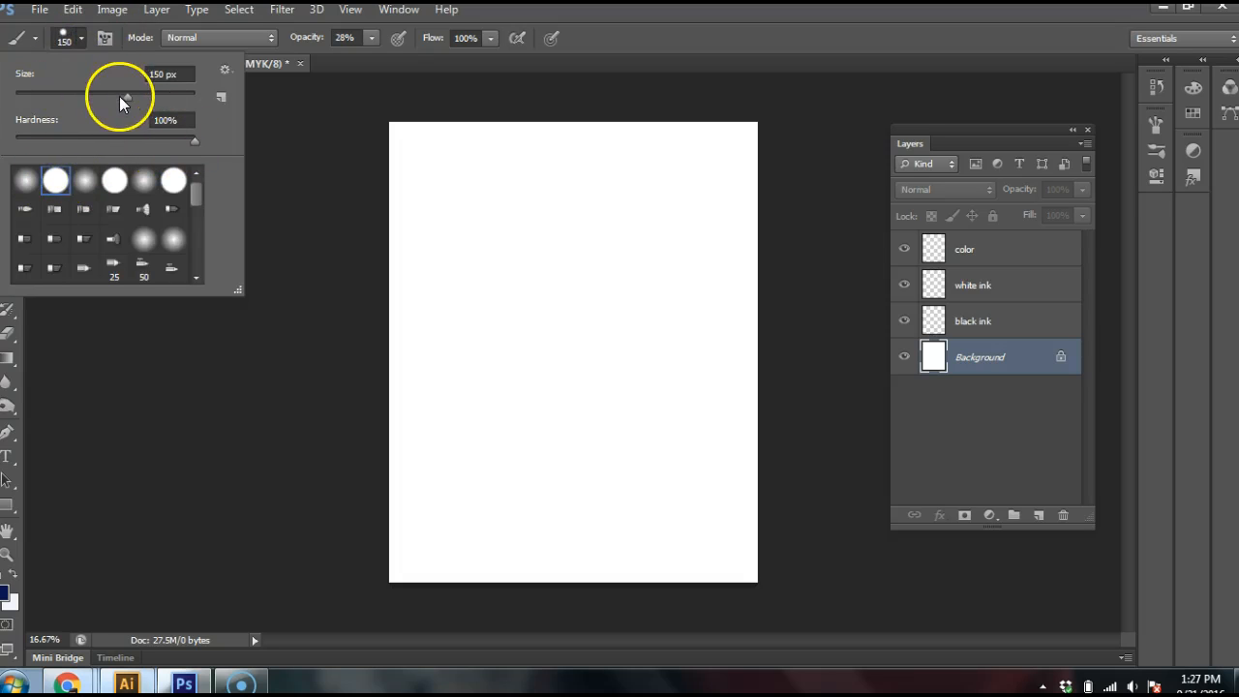
{"action": "left_click_drag", "start_coordinate": [125, 97], "coordinate": [181, 100]}
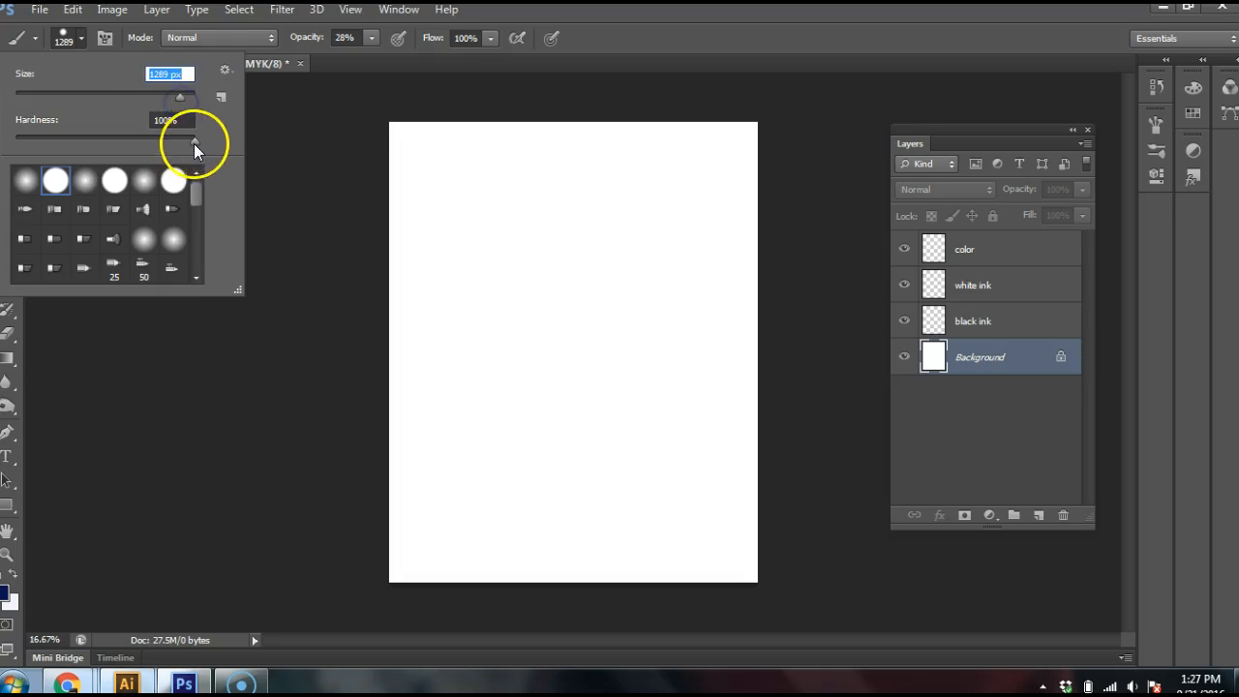
Set the foreground color to light gray b5b5b9
{"action": "left_click", "coordinate": [8, 598]}
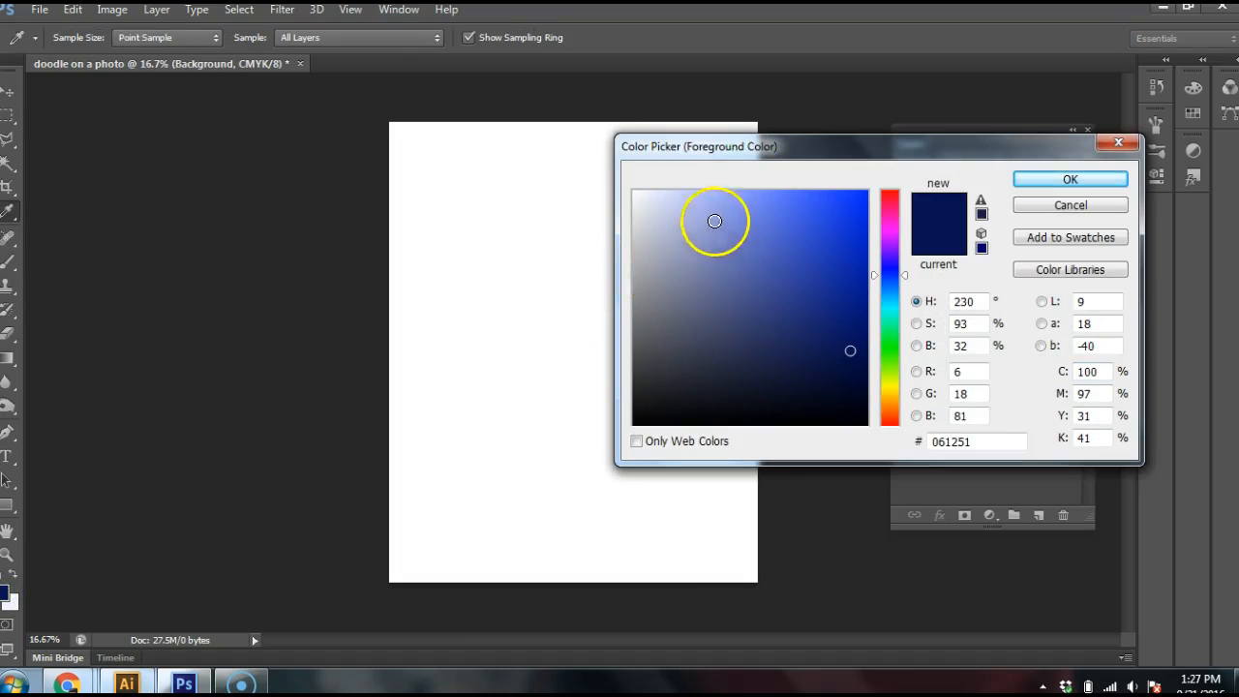
{"action": "left_click_drag", "start_coordinate": [638, 304], "coordinate": [638, 255]}
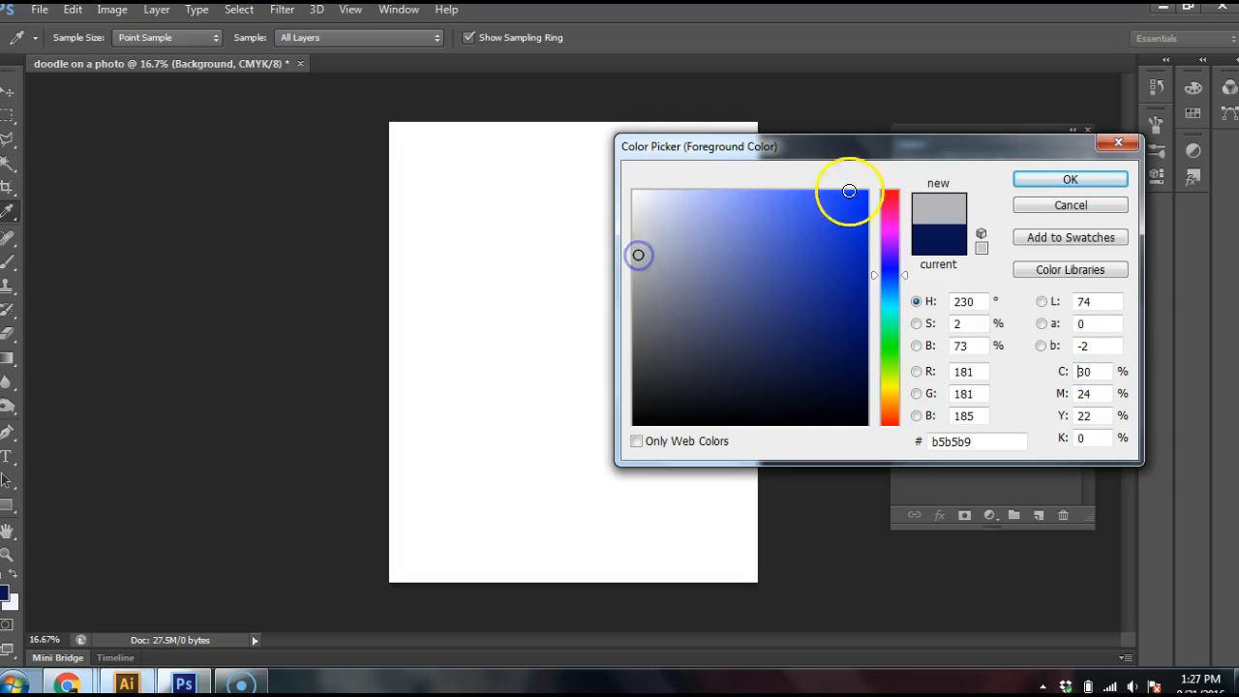
{"action": "left_click", "coordinate": [1035, 180]}
Paint the entire Background layer light gray with the Brush tool at 28% opacity
{"action": "key", "text": "b"}
{"action": "left_click_drag", "start_coordinate": [497, 216], "coordinate": [542, 184]}
{"action": "mouse_move", "coordinate": [727, 197]}
{"action": "left_mouse_down"}
{"action": "mouse_move", "coordinate": [477, 266]}
{"action": "mouse_move", "coordinate": [777, 274]}
{"action": "mouse_move", "coordinate": [543, 340]}
{"action": "mouse_move", "coordinate": [622, 405]}
{"action": "mouse_move", "coordinate": [462, 445]}
{"action": "mouse_move", "coordinate": [764, 496]}
{"action": "mouse_move", "coordinate": [543, 518]}
{"action": "mouse_move", "coordinate": [429, 553]}
{"action": "left_mouse_up"}
{"action": "left_click", "coordinate": [1051, 391]}
{"action": "left_click", "coordinate": [1029, 347]}
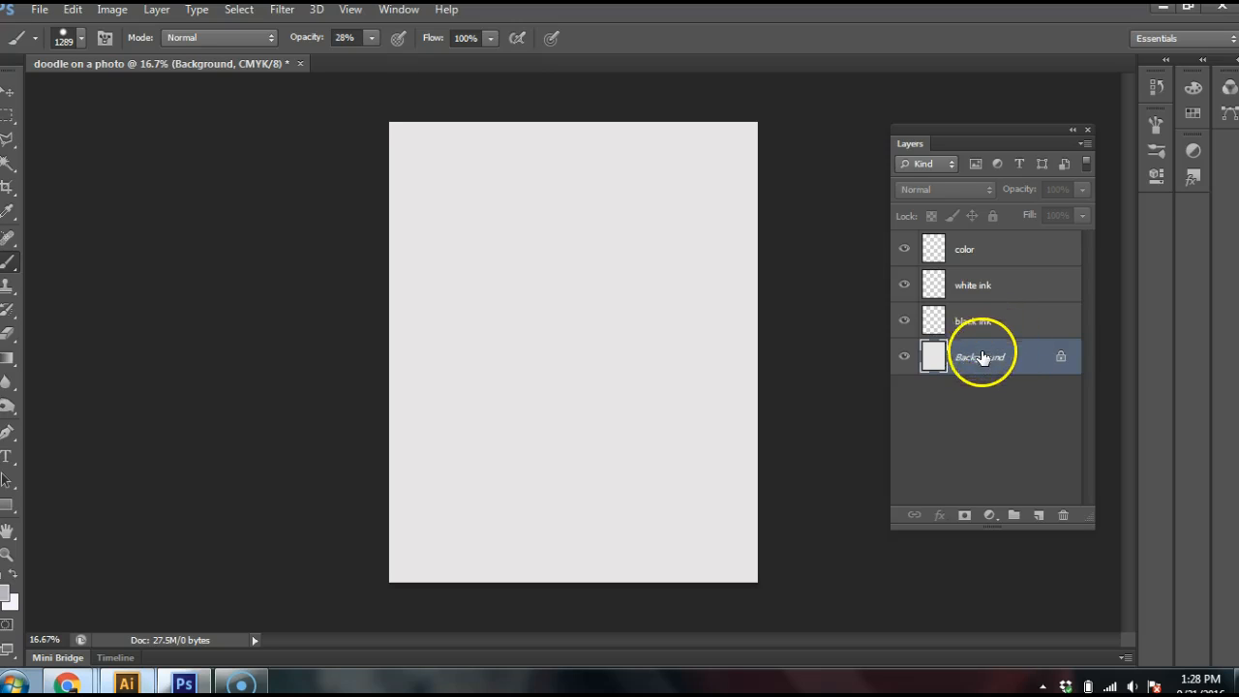
Open the photo "GOPR0501 (1)" from the "doodle on a photo" folder inside "vat fall 2016" on the H: drive
{"action": "left_click", "coordinate": [42, 10]}
{"action": "left_click", "coordinate": [54, 47]}
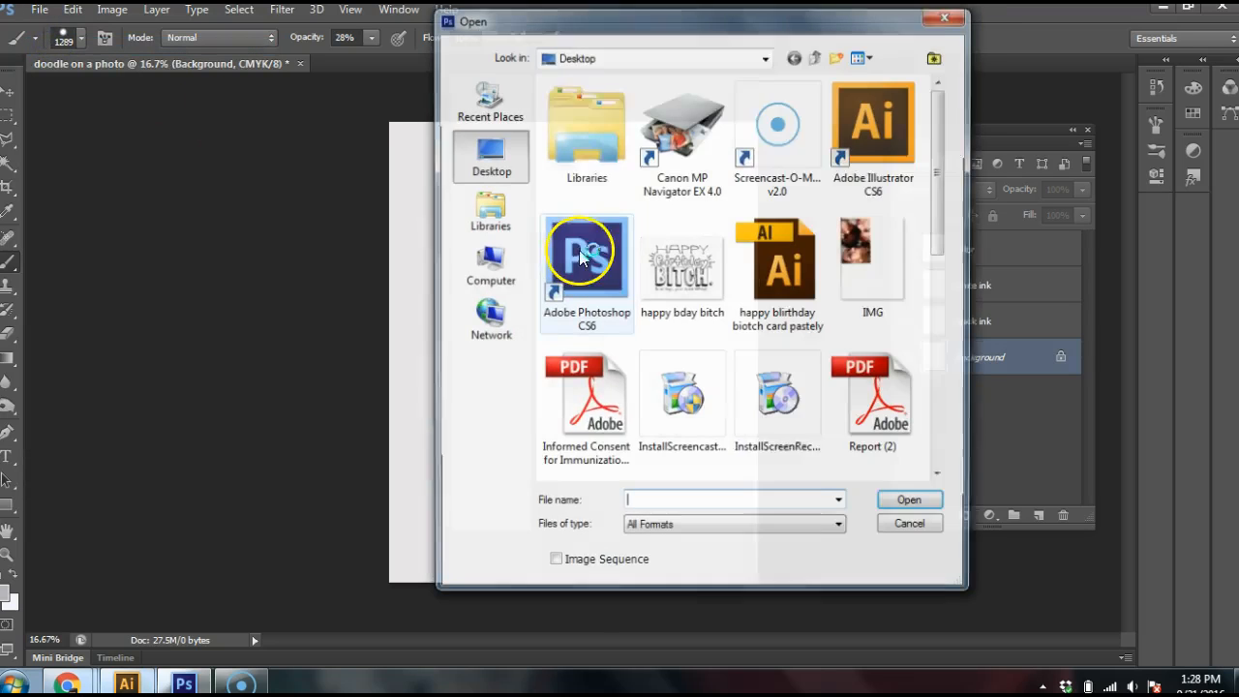
{"action": "left_click", "coordinate": [738, 58]}
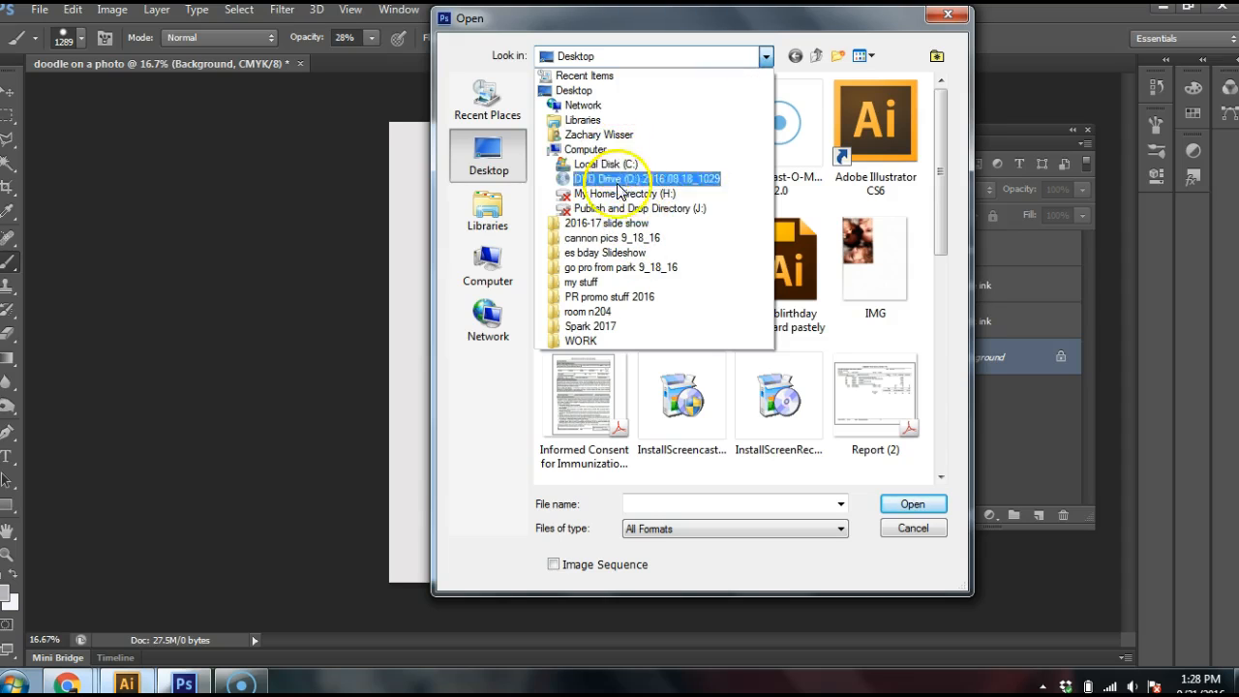
{"action": "left_click", "coordinate": [625, 194]}
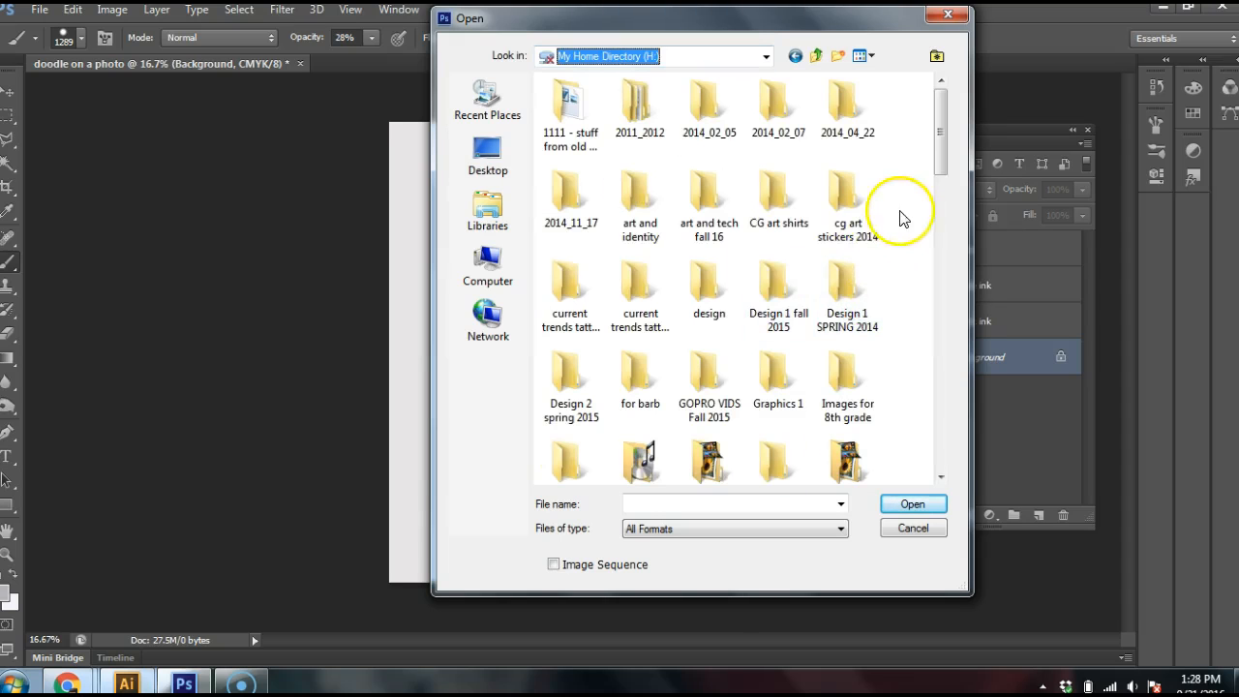
{"action": "left_click_drag", "start_coordinate": [939, 158], "coordinate": [943, 250]}
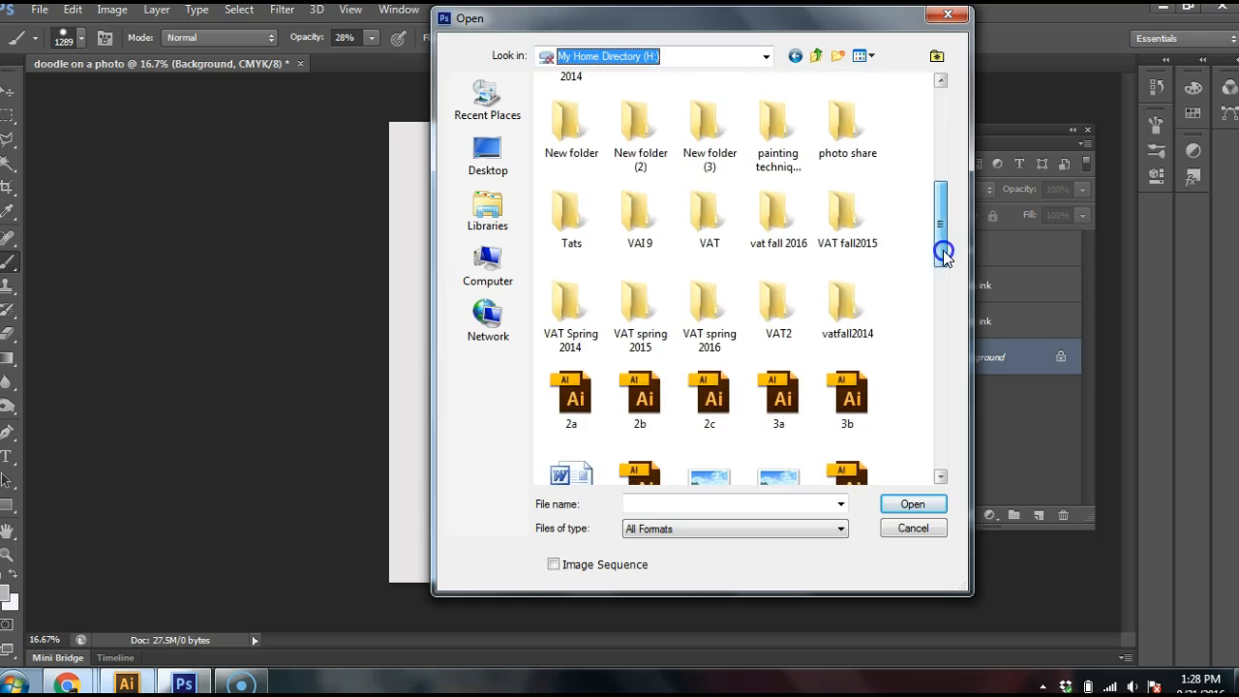
{"action": "double_click", "coordinate": [777, 221]}
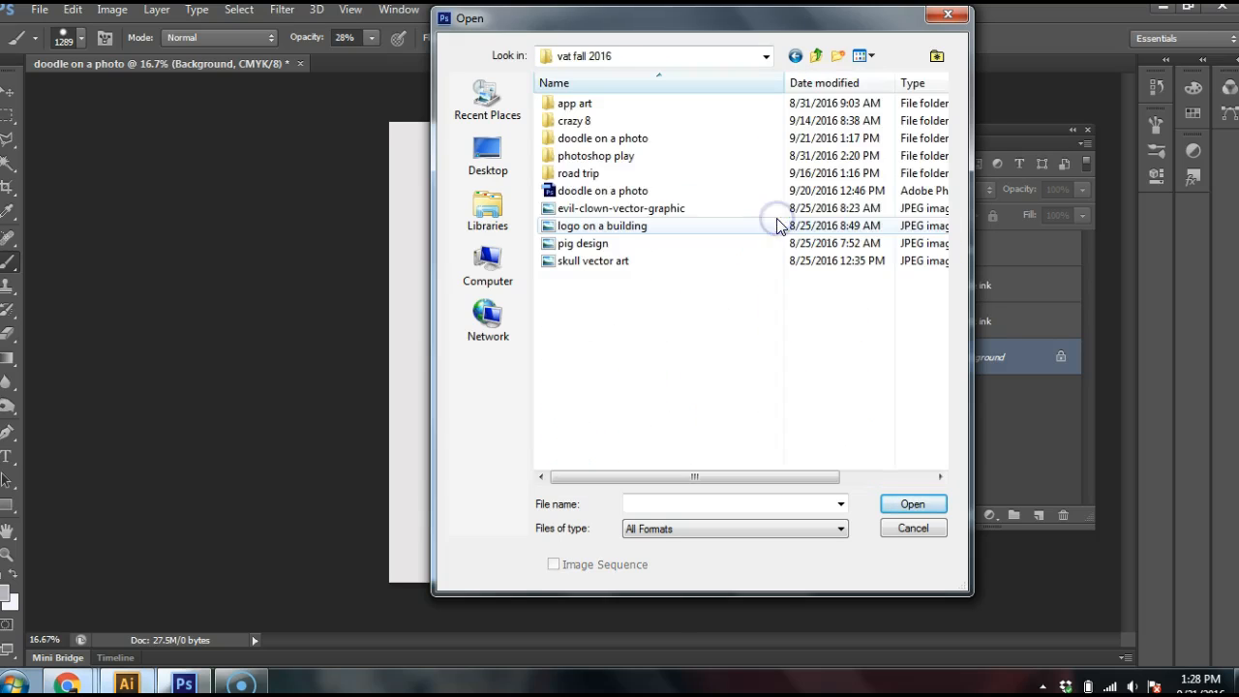
{"action": "double_click", "coordinate": [576, 140]}
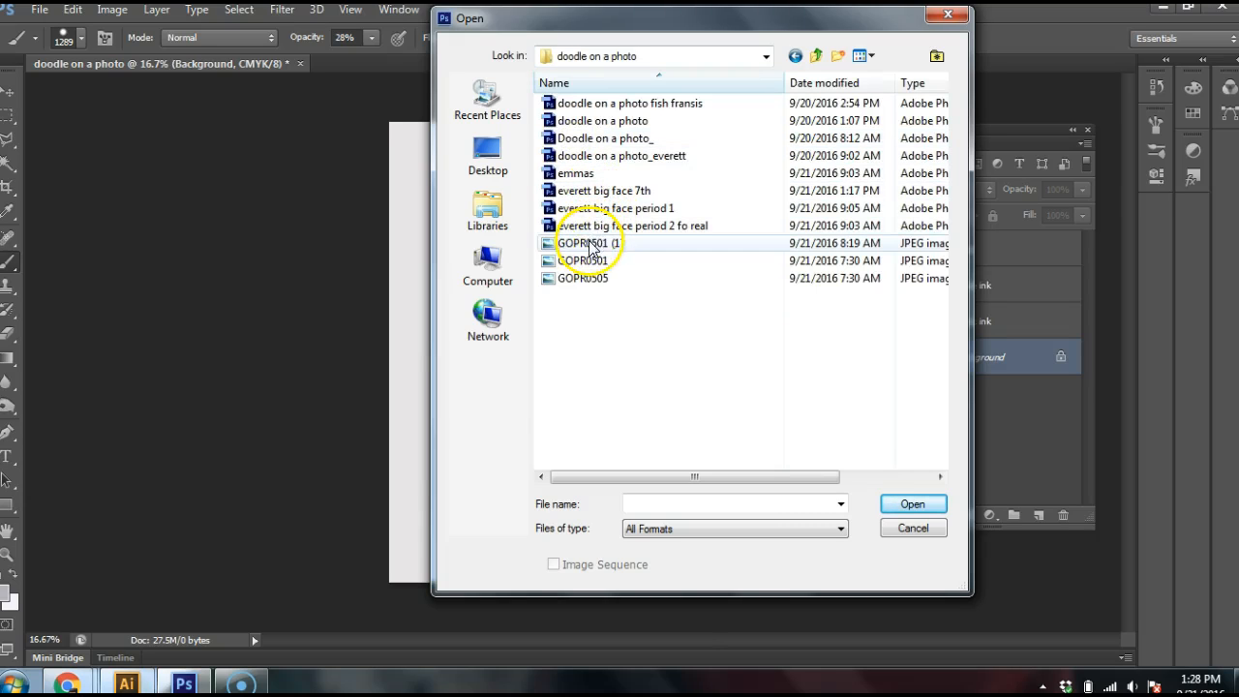
{"action": "left_click", "coordinate": [589, 244]}
{"action": "left_click", "coordinate": [912, 504]}
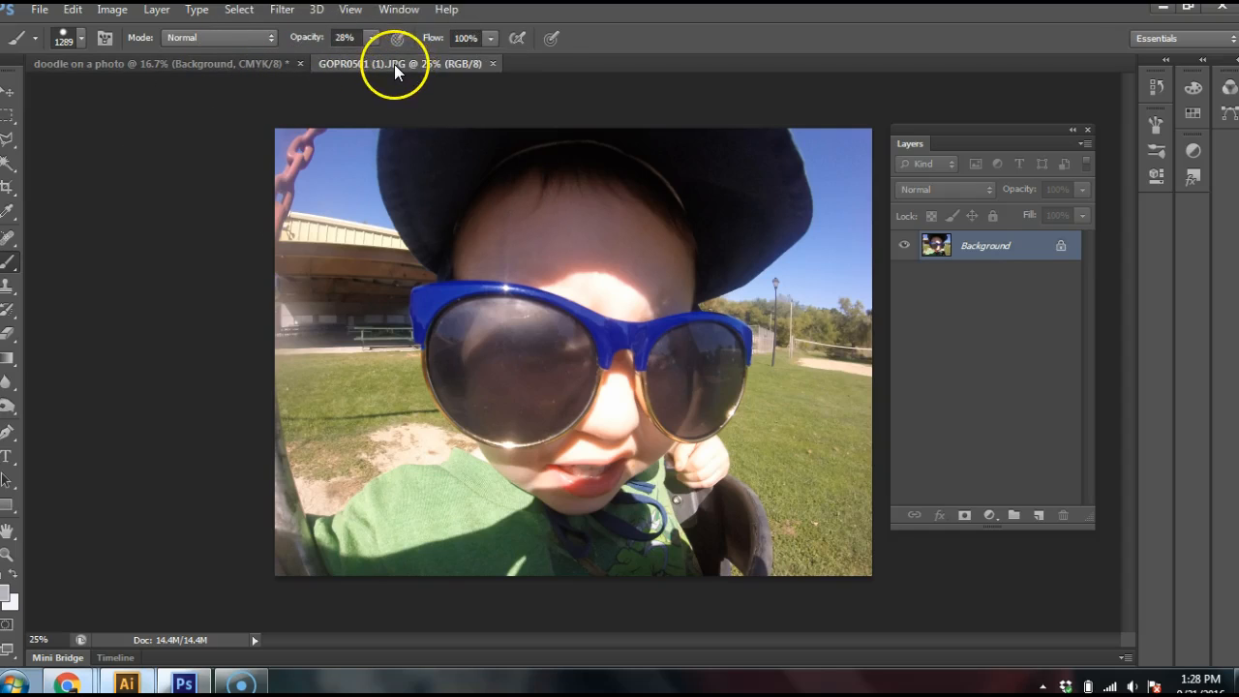
Float the photo's window and copy the photo into the "doodle on a photo" document with the Move tool
{"action": "left_click_drag", "start_coordinate": [394, 64], "coordinate": [529, 188]}
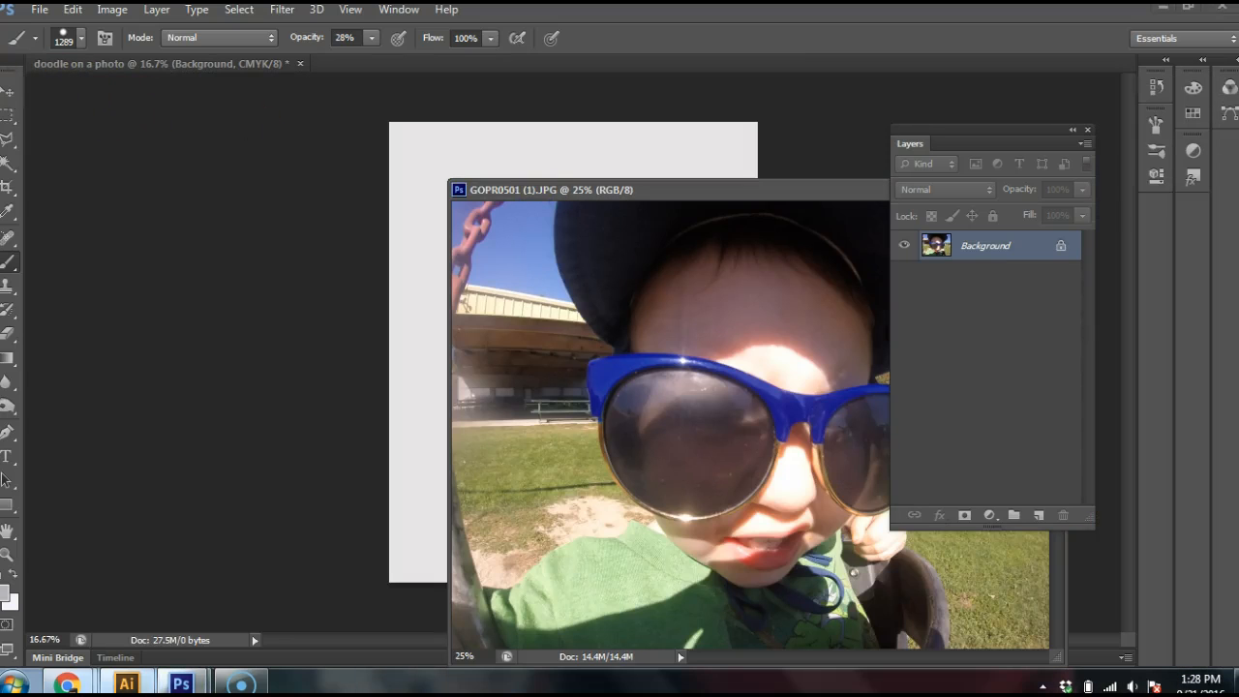
{"action": "left_click", "coordinate": [8, 92]}
{"action": "left_click", "coordinate": [736, 416]}
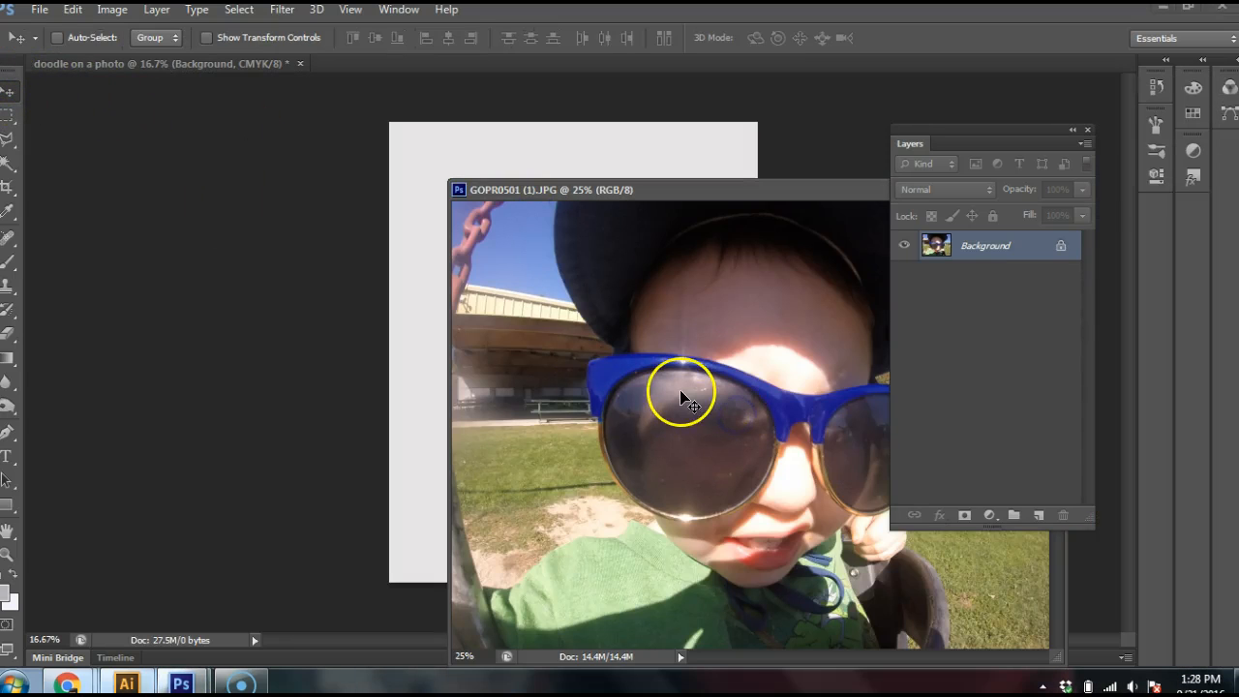
{"action": "mouse_move", "coordinate": [648, 378]}
{"action": "left_mouse_down"}
{"action": "mouse_move", "coordinate": [612, 349]}
{"action": "mouse_move", "coordinate": [426, 280]}
{"action": "left_mouse_up"}
Close the original photo file and move the copied photo down and right, toward the middle of the page
{"action": "left_click_drag", "start_coordinate": [675, 193], "coordinate": [385, 162]}
{"action": "left_click", "coordinate": [754, 156]}
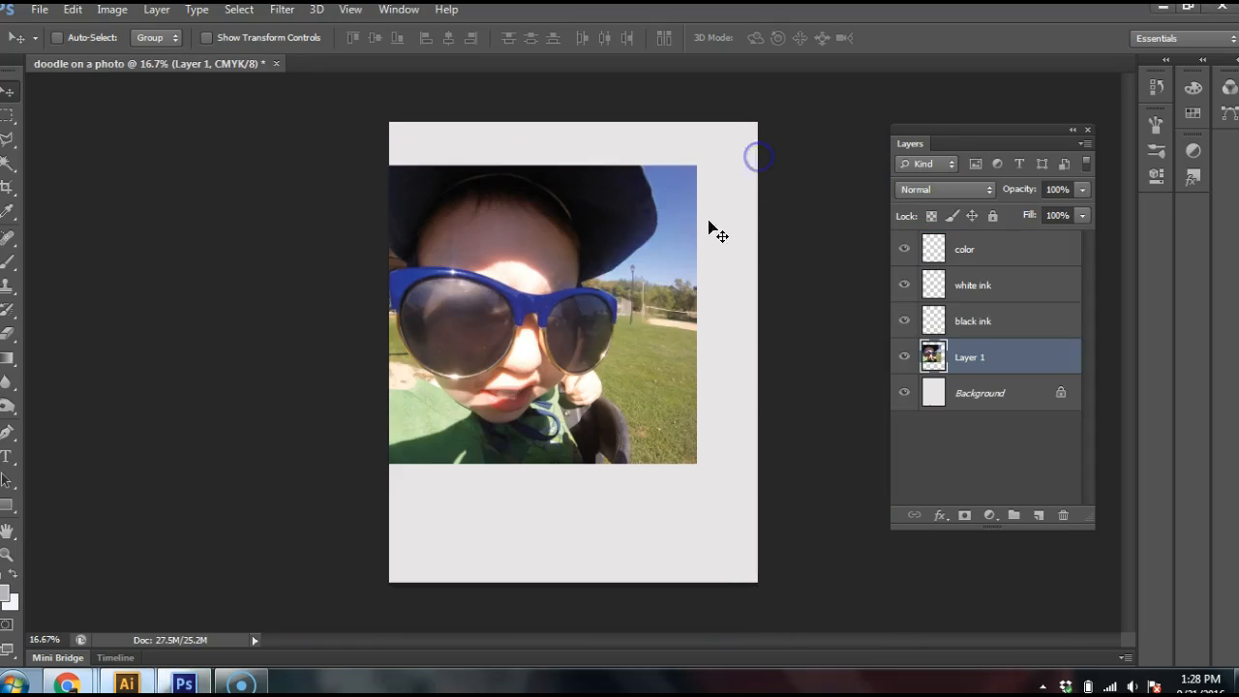
{"action": "mouse_move", "coordinate": [521, 317]}
{"action": "left_mouse_down"}
{"action": "mouse_move", "coordinate": [687, 356]}
{"action": "mouse_move", "coordinate": [625, 343]}
{"action": "mouse_move", "coordinate": [675, 355]}
{"action": "left_mouse_up"}
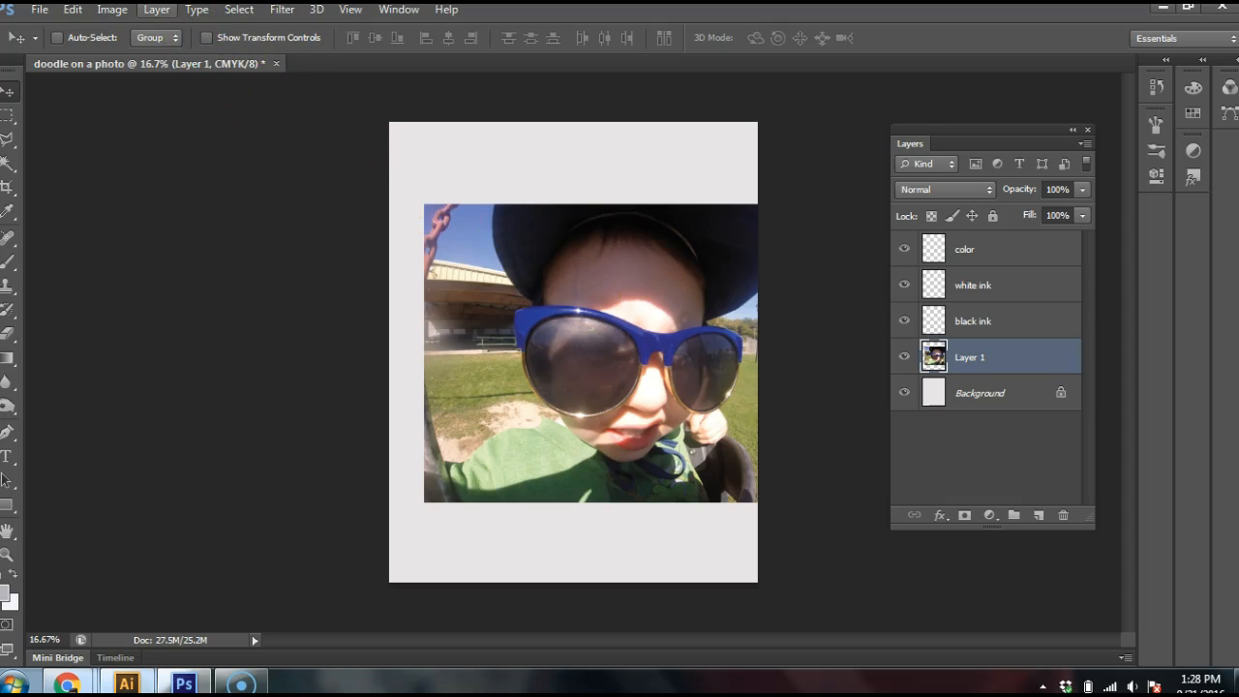
Rotate the whole image 90° clockwise to make the page landscape
{"action": "left_click", "coordinate": [120, 12]}
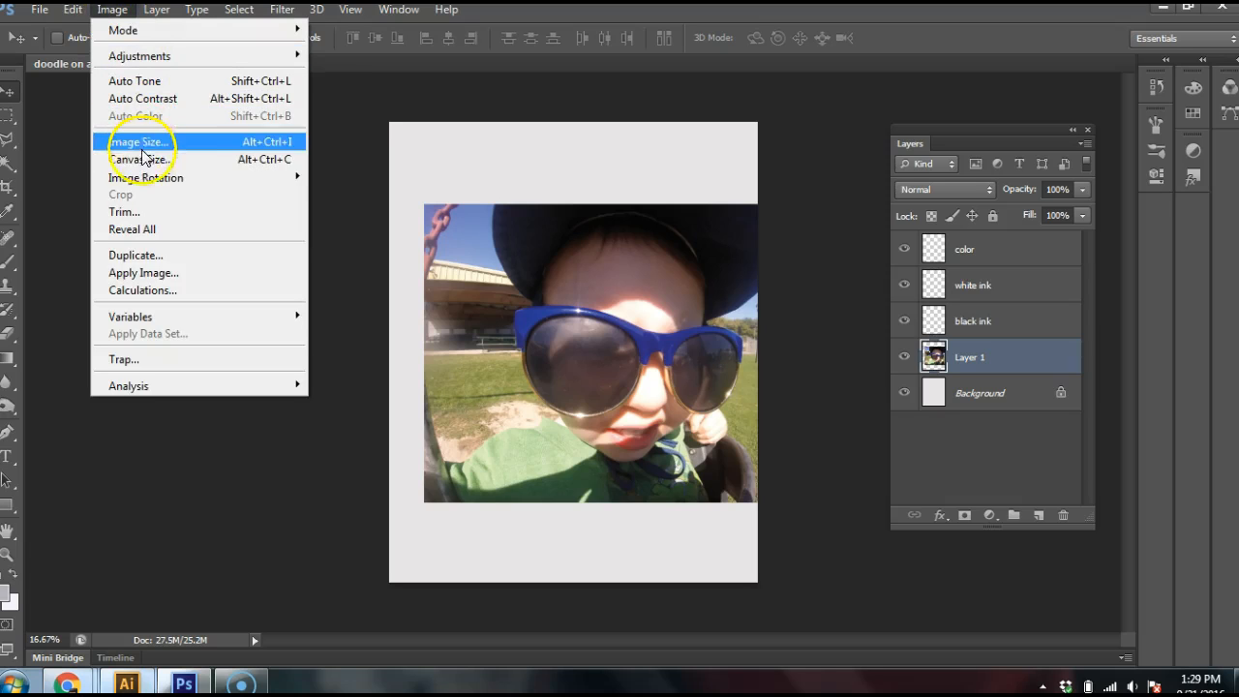
{"action": "mouse_move", "coordinate": [139, 182]}
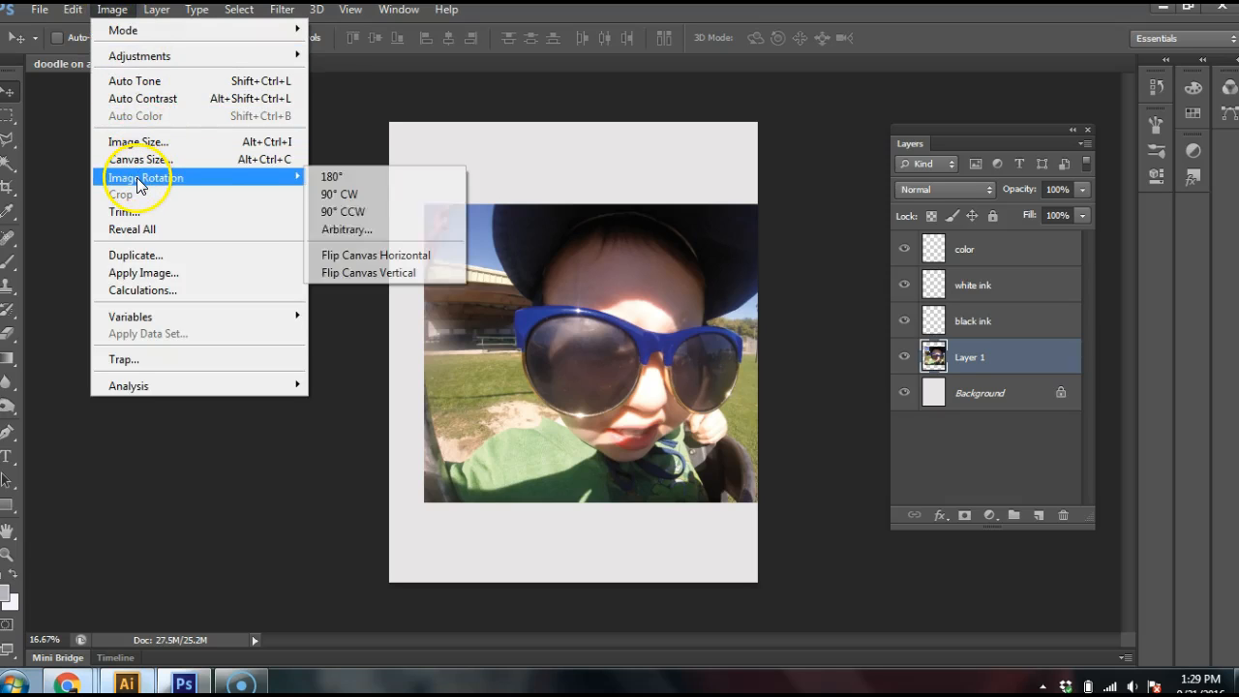
{"action": "left_click", "coordinate": [337, 194]}
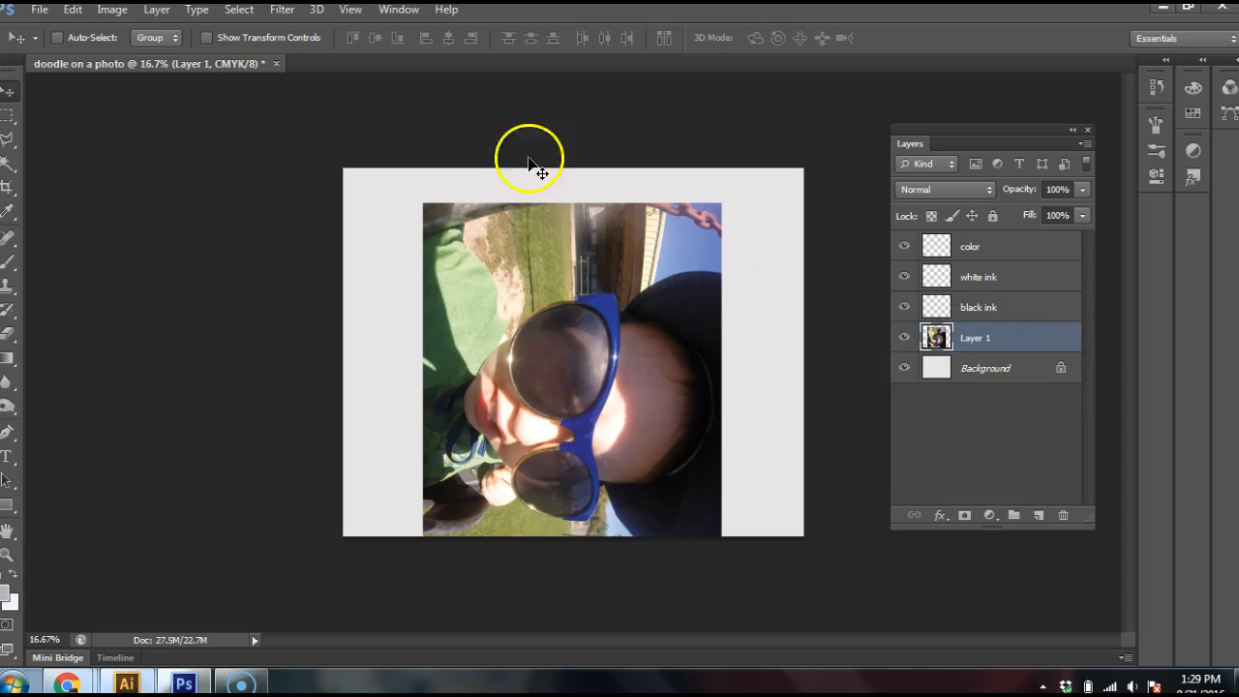
Rotate the photo layer 90° counterclockwise so the child is upright, and move it up so it sits within the page
{"action": "left_click", "coordinate": [73, 12]}
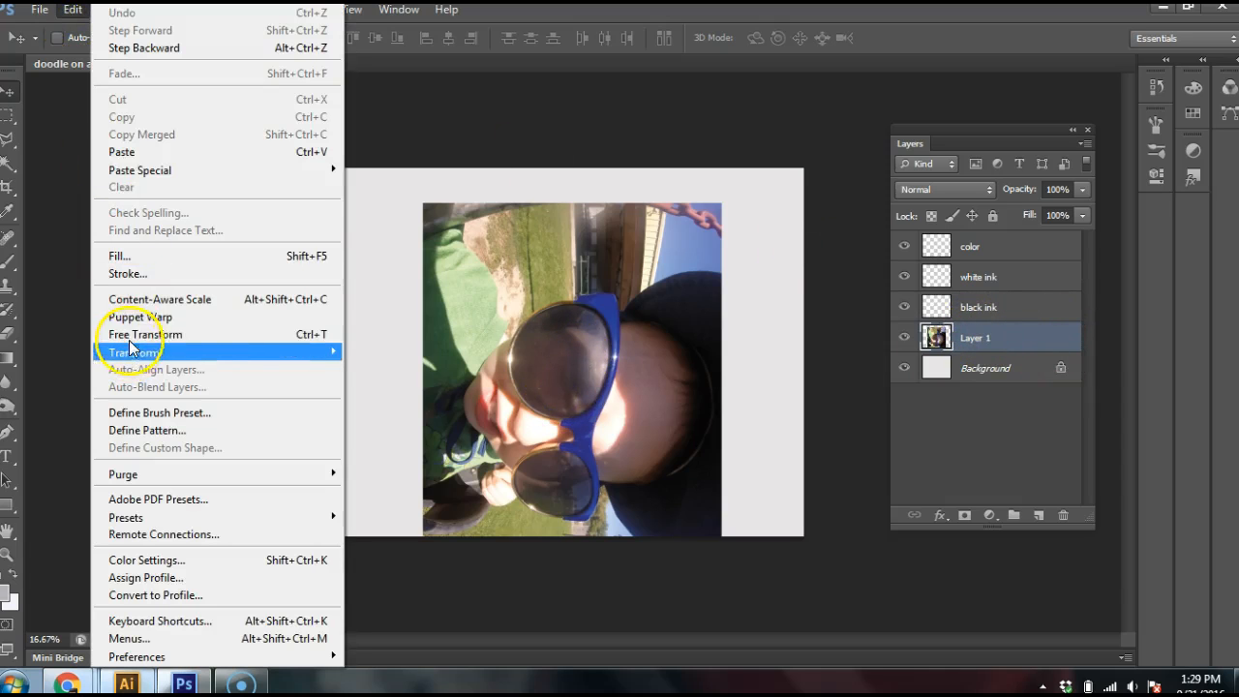
{"action": "mouse_move", "coordinate": [134, 354]}
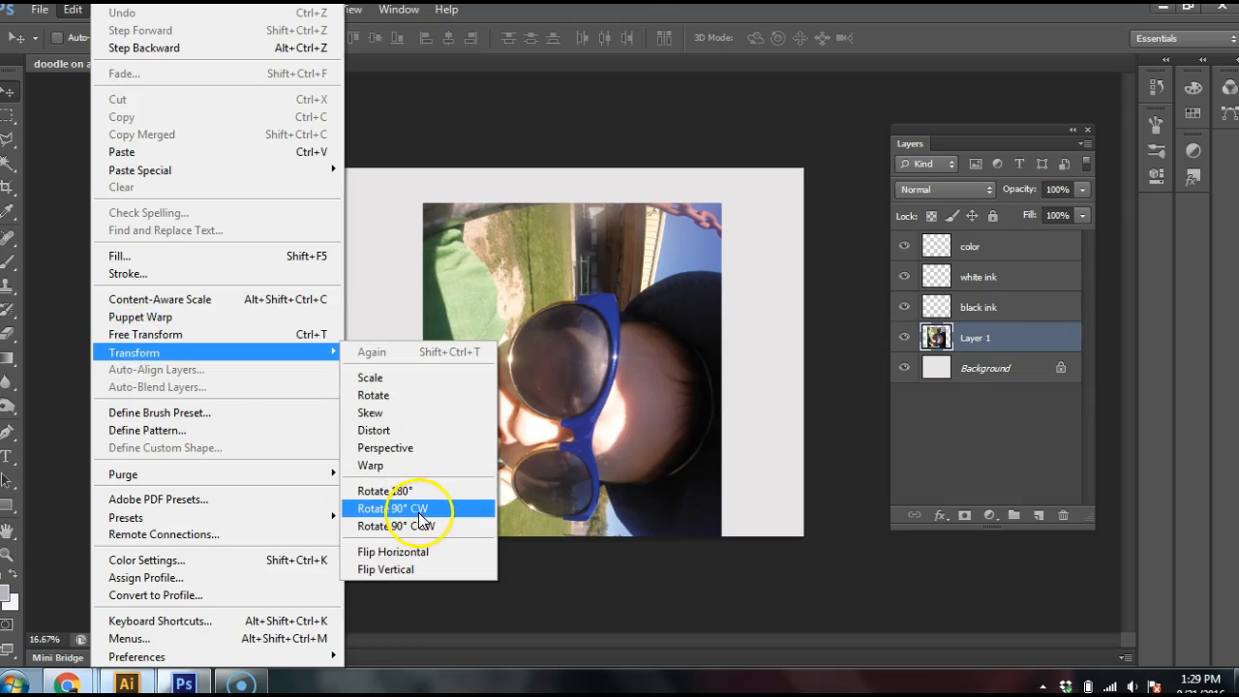
{"action": "left_click", "coordinate": [410, 524]}
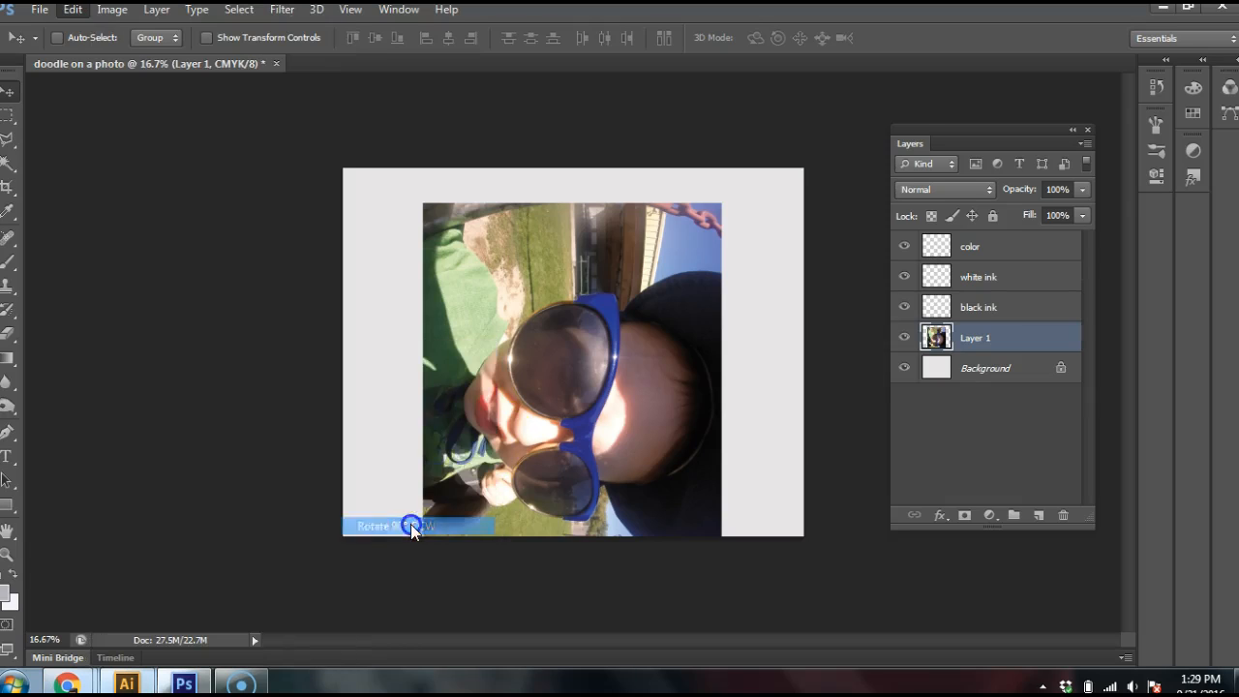
{"action": "left_click_drag", "start_coordinate": [552, 359], "coordinate": [544, 298]}
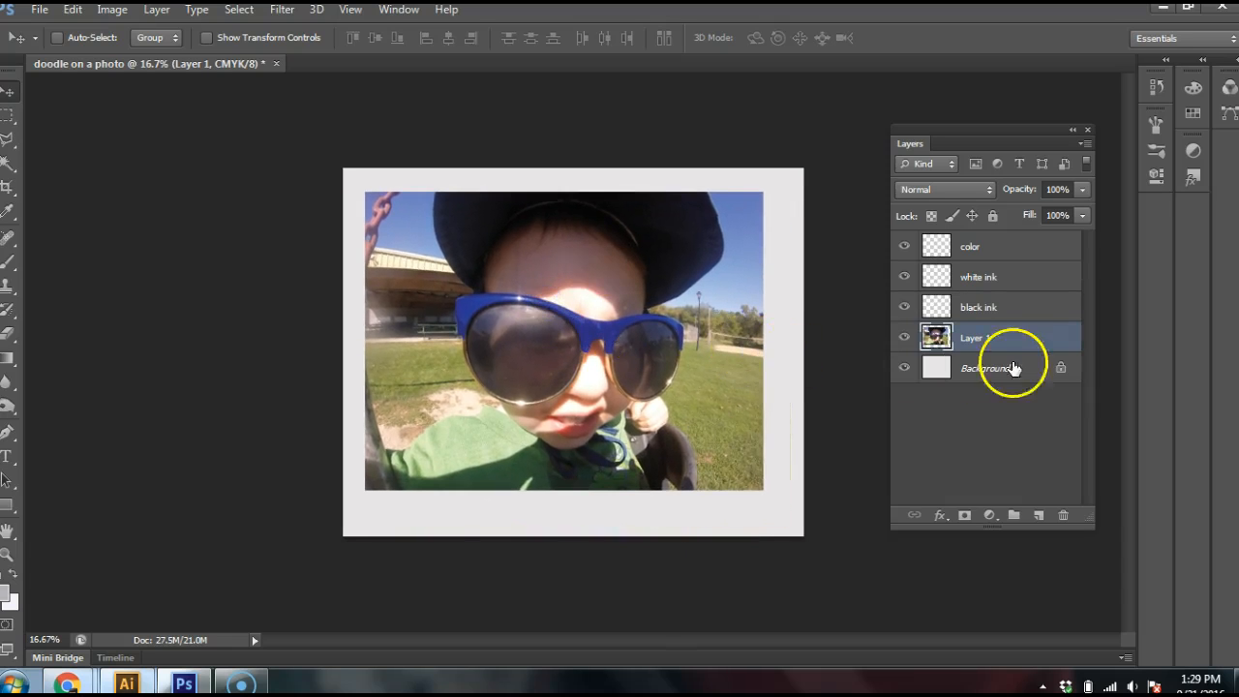
{"action": "left_click", "coordinate": [73, 12]}
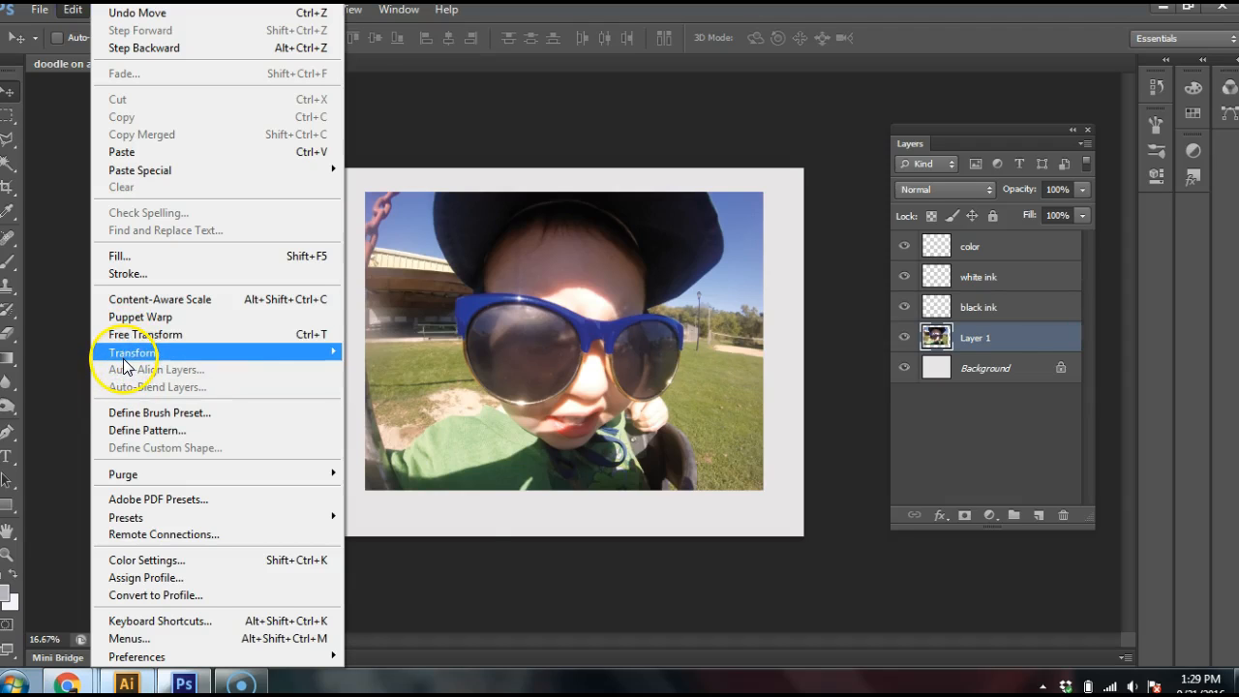
{"action": "mouse_move", "coordinate": [124, 354]}
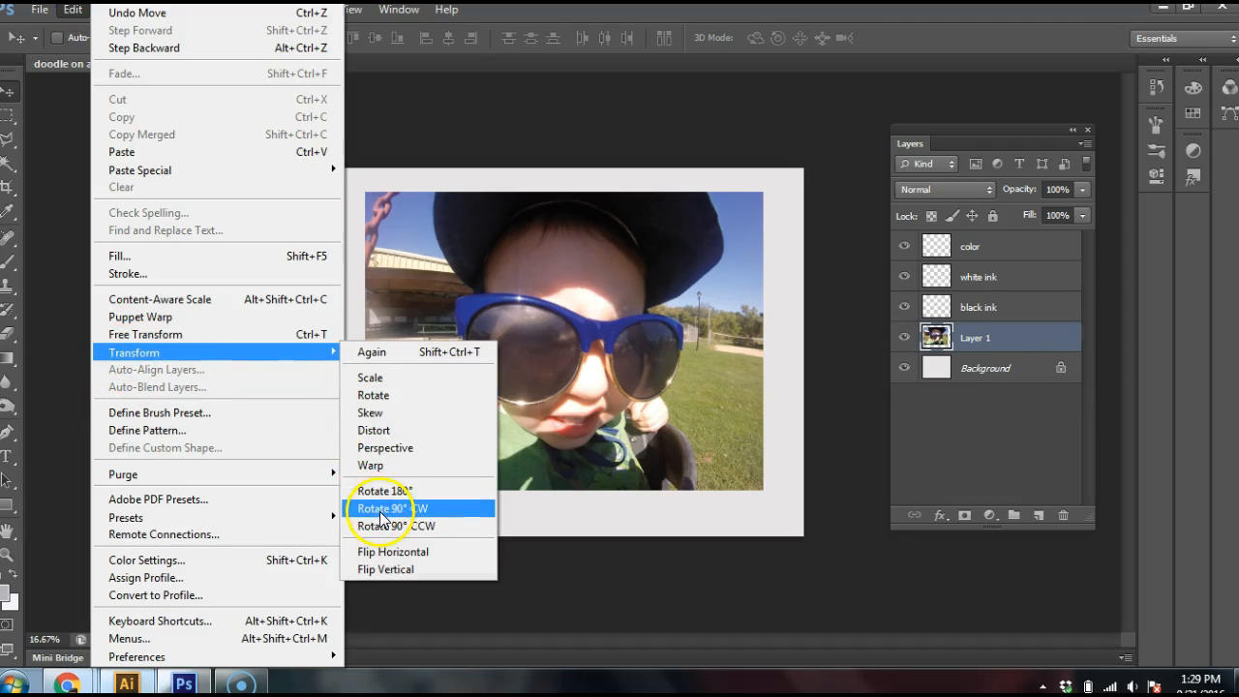
{"action": "left_click", "coordinate": [669, 312]}
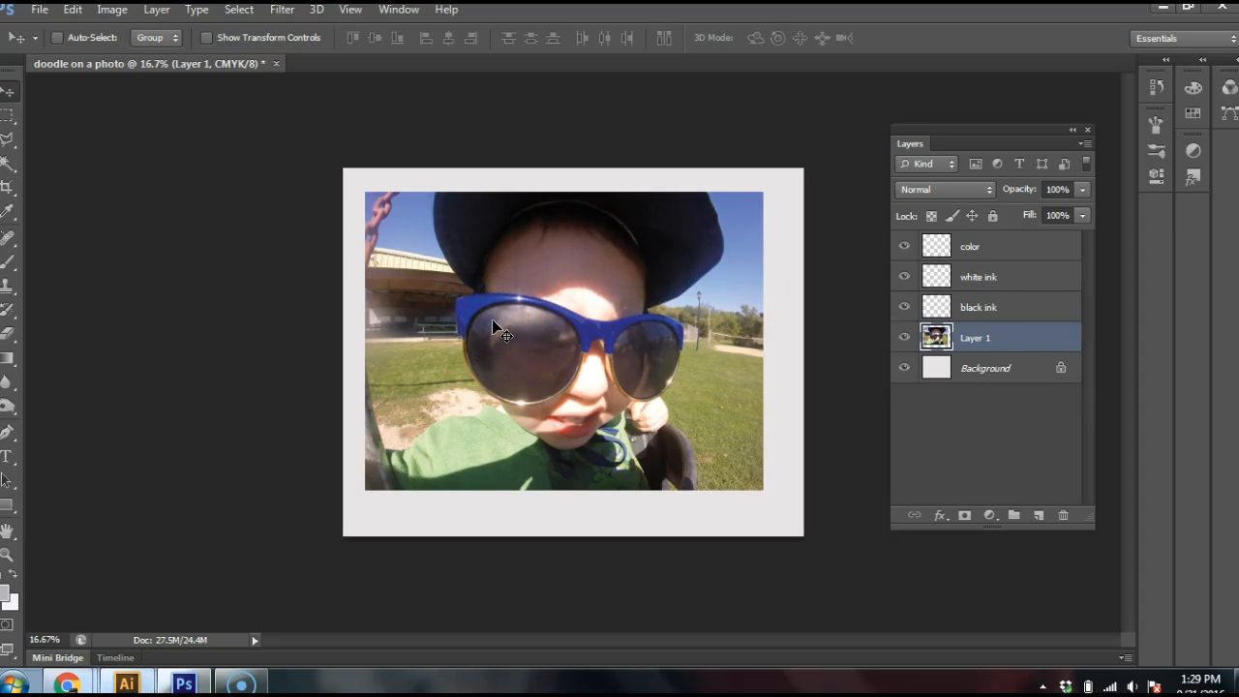
{"action": "left_click", "coordinate": [72, 9]}
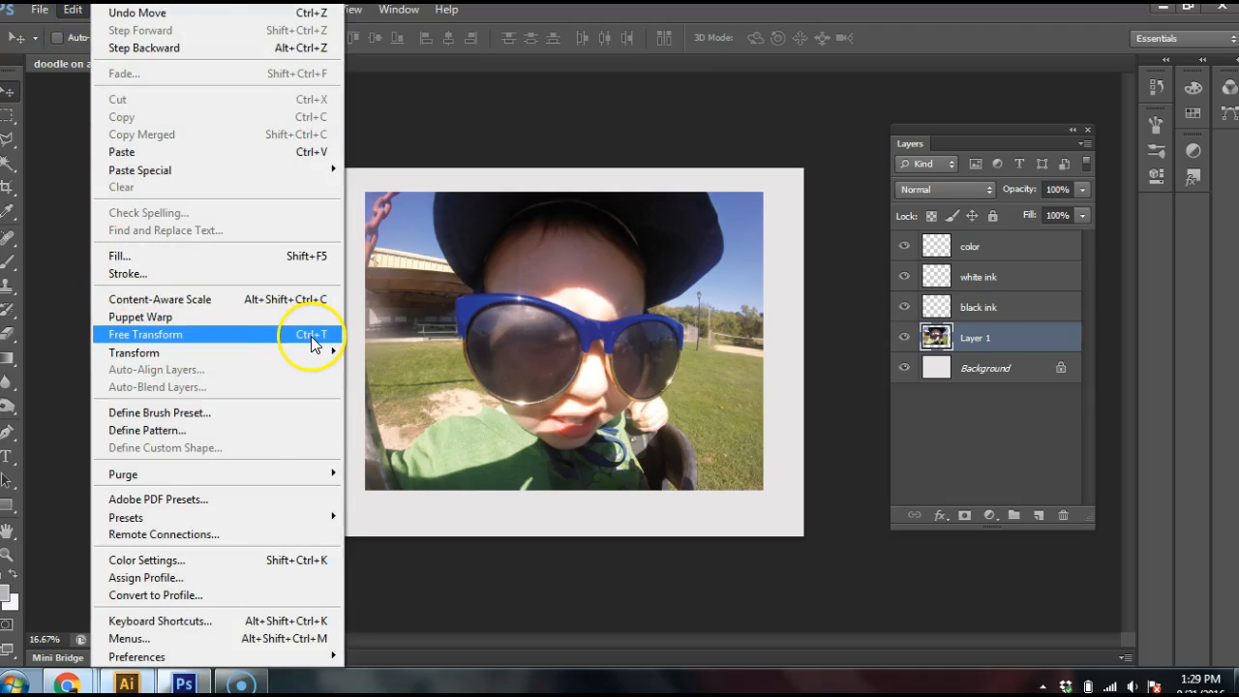
{"action": "left_click", "coordinate": [436, 352]}
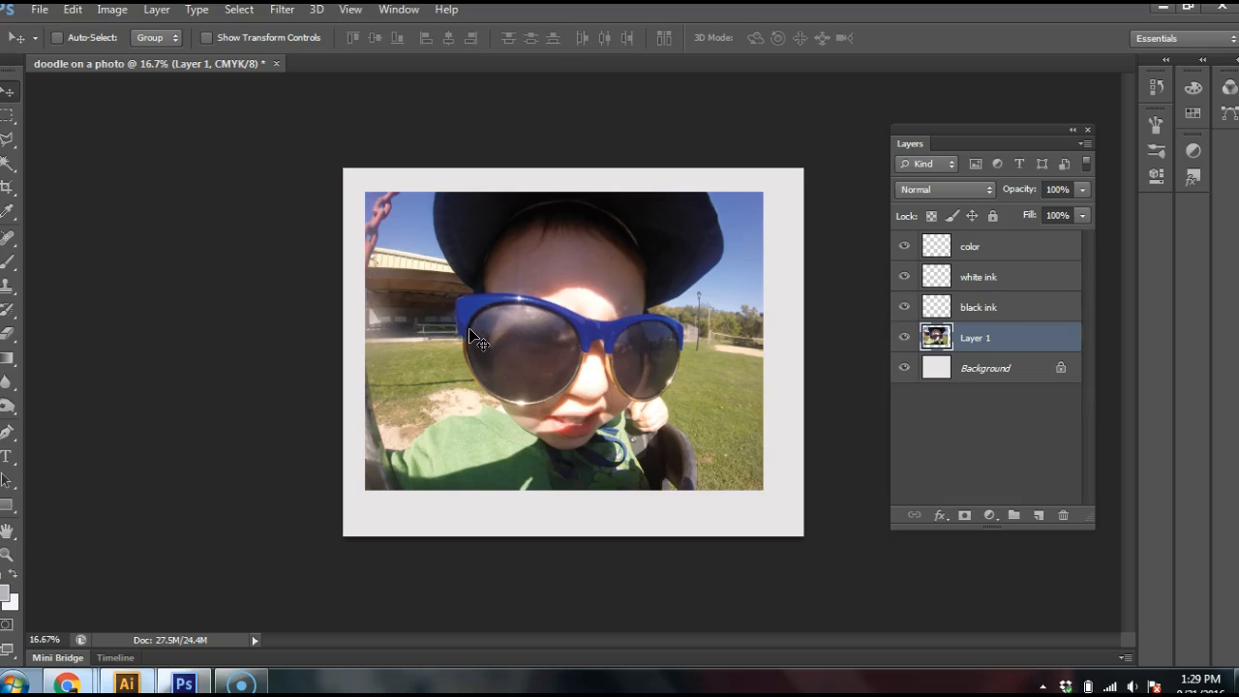
Scale the photo up proportionally to about 129% with Free Transform so it covers the whole page, and apply the transformation
{"action": "key", "text": "ctrl+t"}
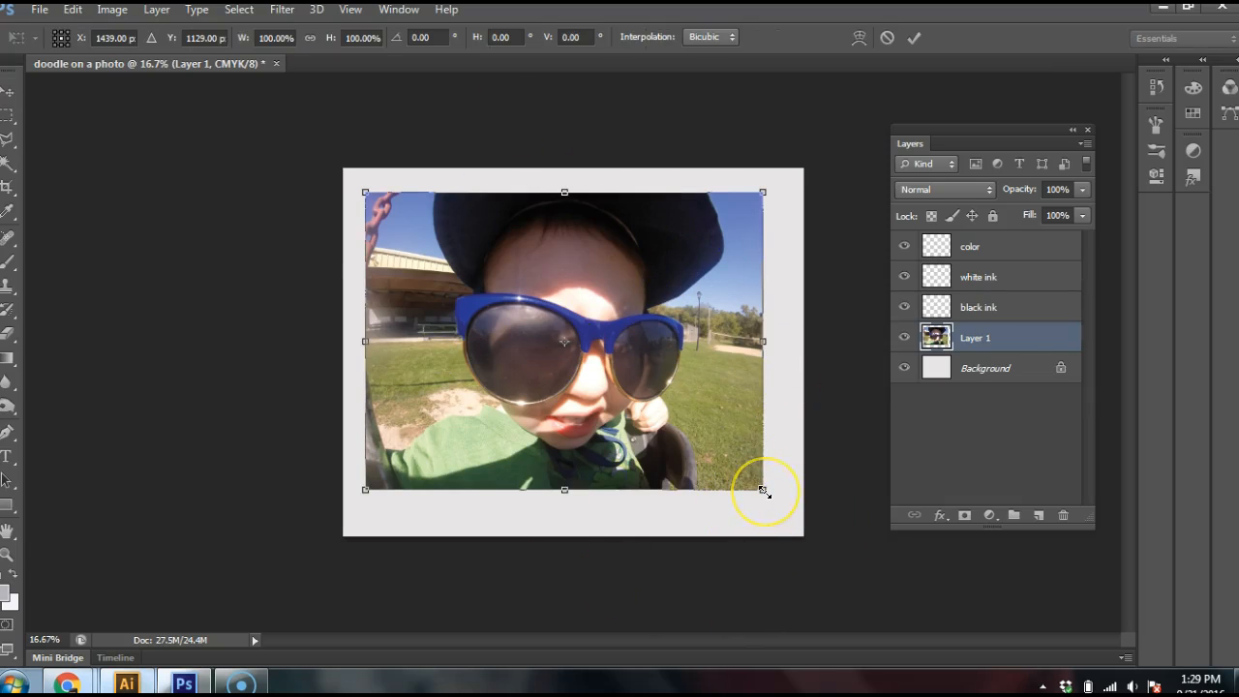
{"action": "left_click_drag", "start_coordinate": [780, 510], "coordinate": [838, 549]}
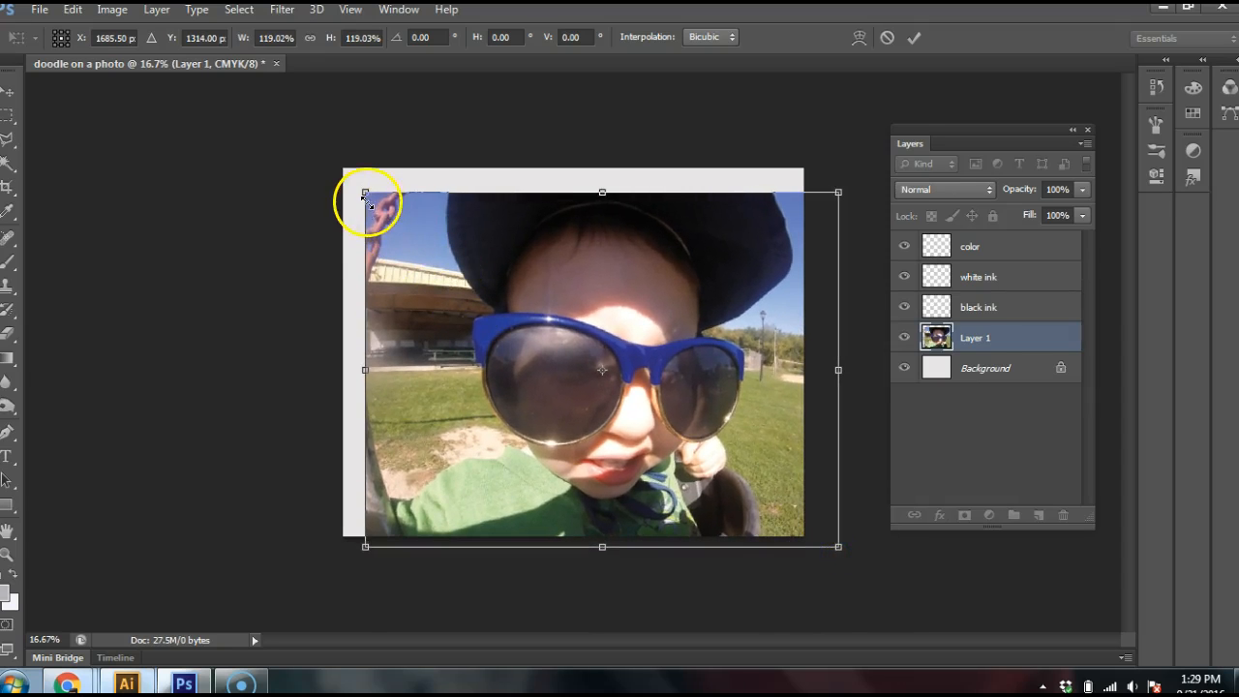
{"action": "left_click_drag", "start_coordinate": [365, 193], "coordinate": [325, 163]}
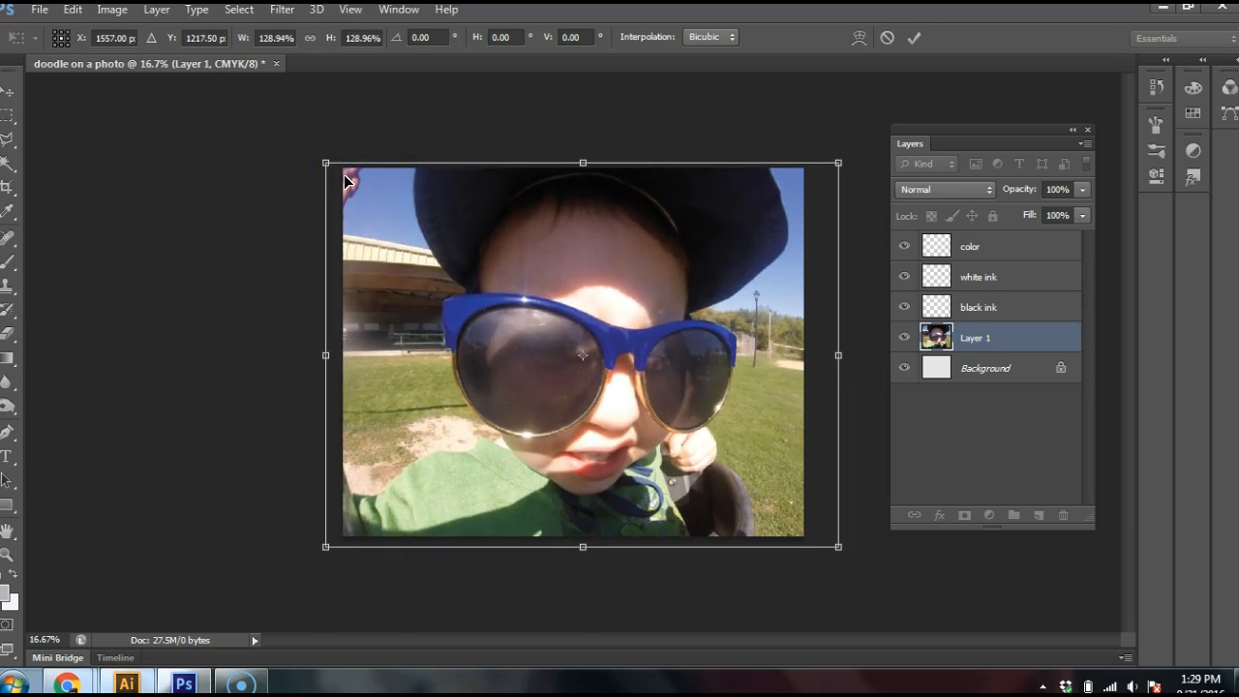
{"action": "key", "text": "Return"}
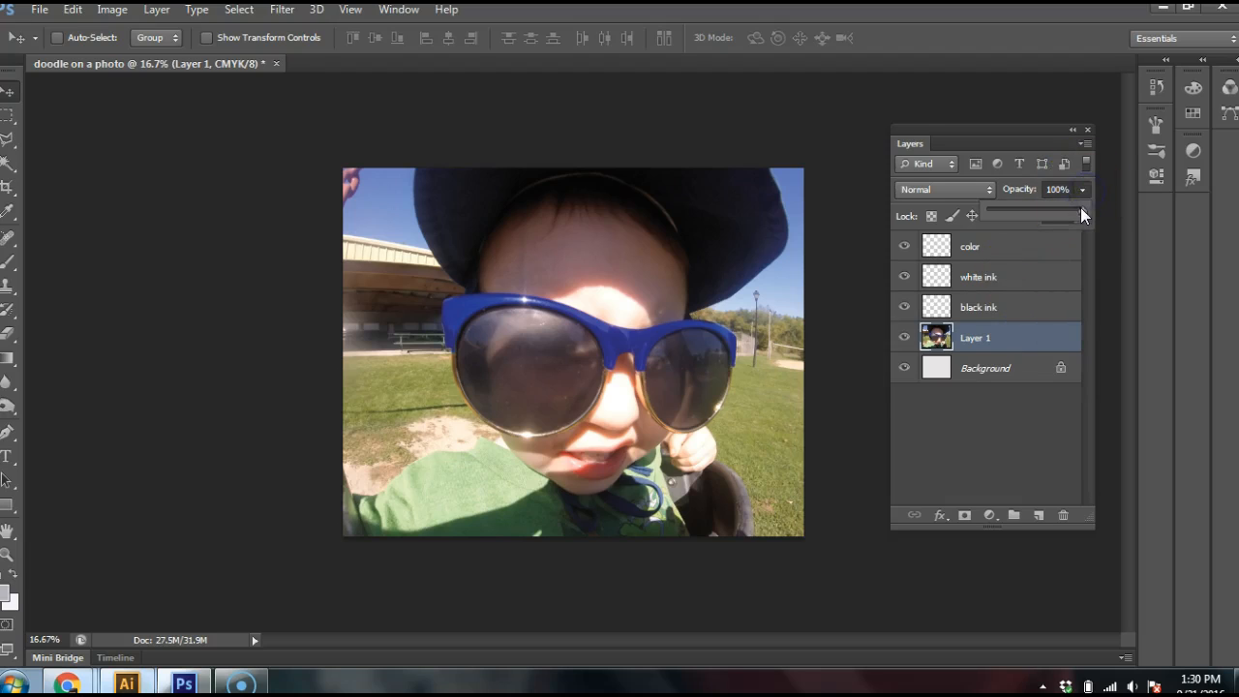
Lower the opacity of the photo layer "Layer 1" to 65% and lock the layer completely
{"action": "left_click_drag", "start_coordinate": [1056, 213], "coordinate": [1047, 206]}
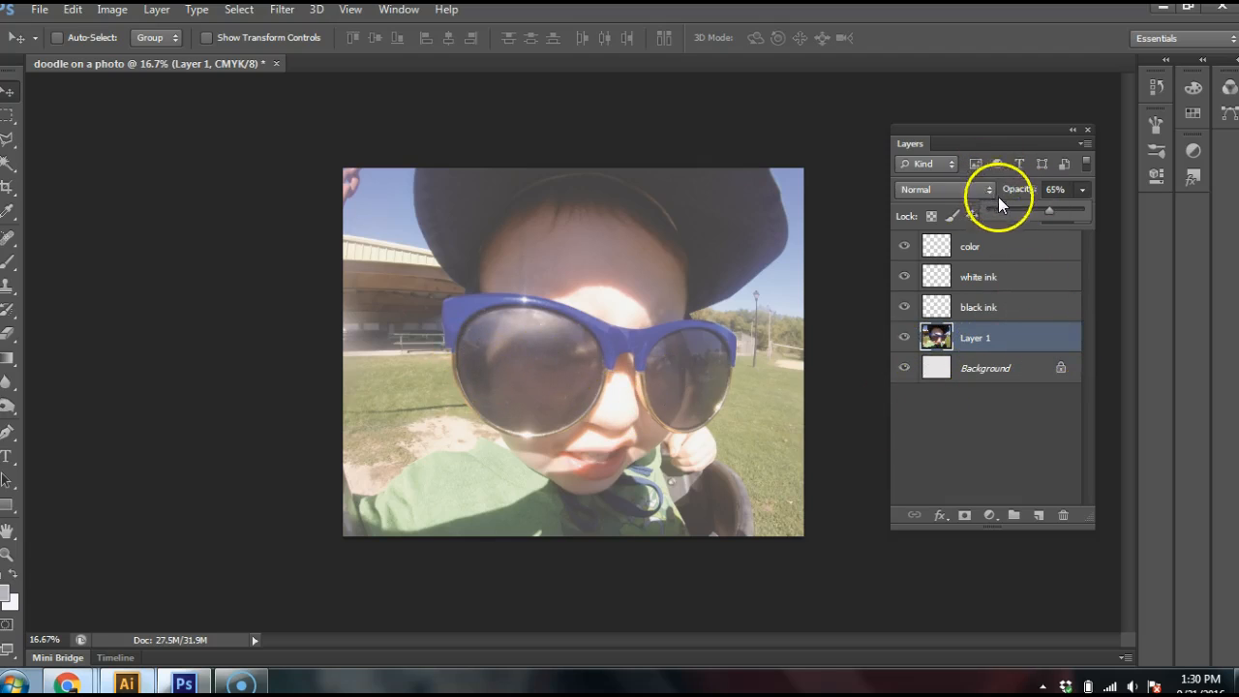
{"action": "left_click", "coordinate": [1011, 338]}
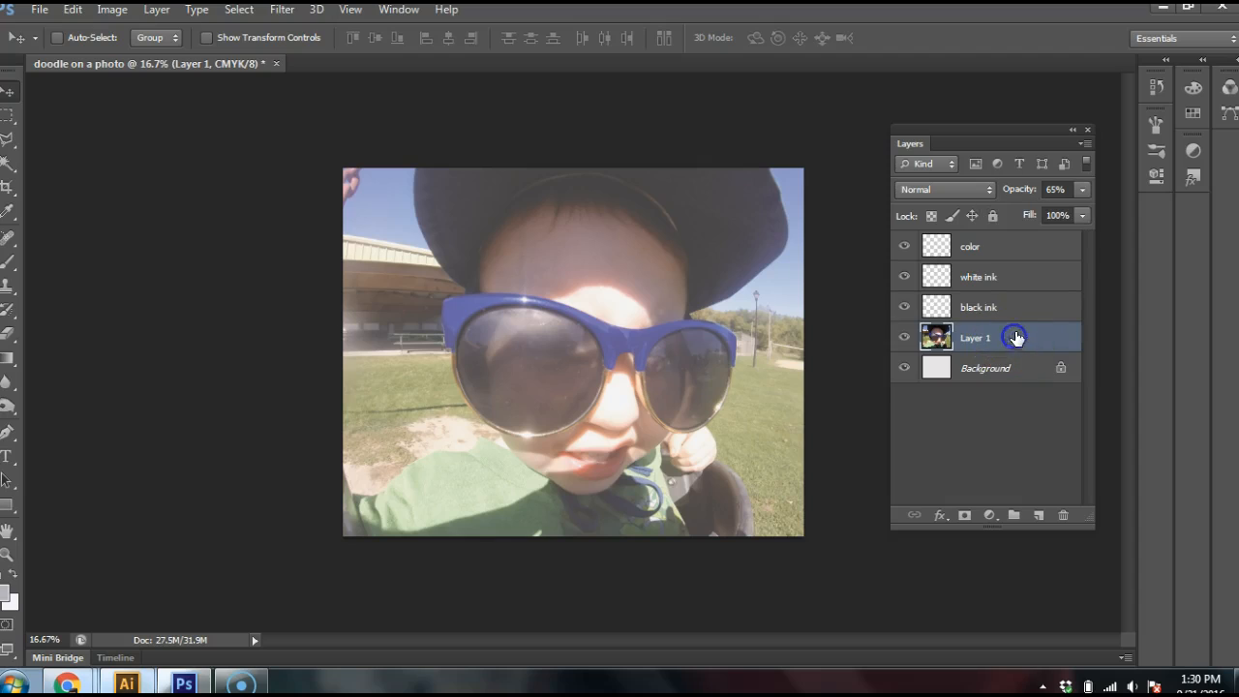
{"action": "left_click", "coordinate": [996, 213]}
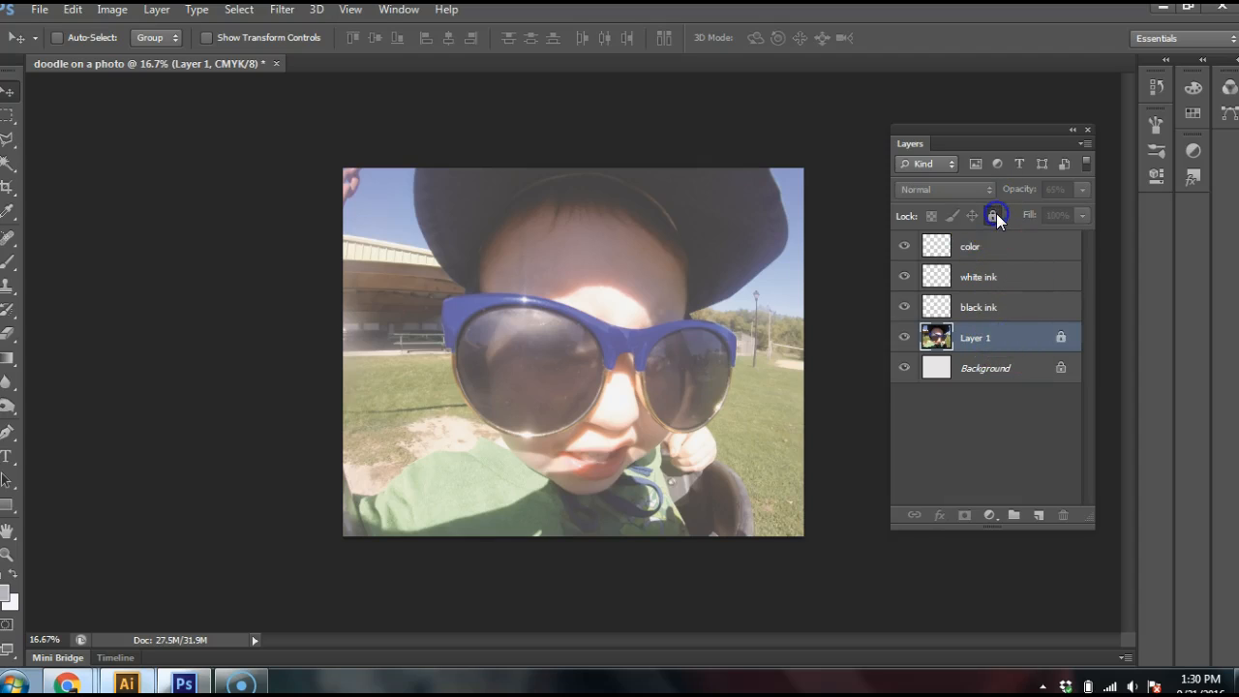
{"action": "left_click", "coordinate": [1061, 338]}
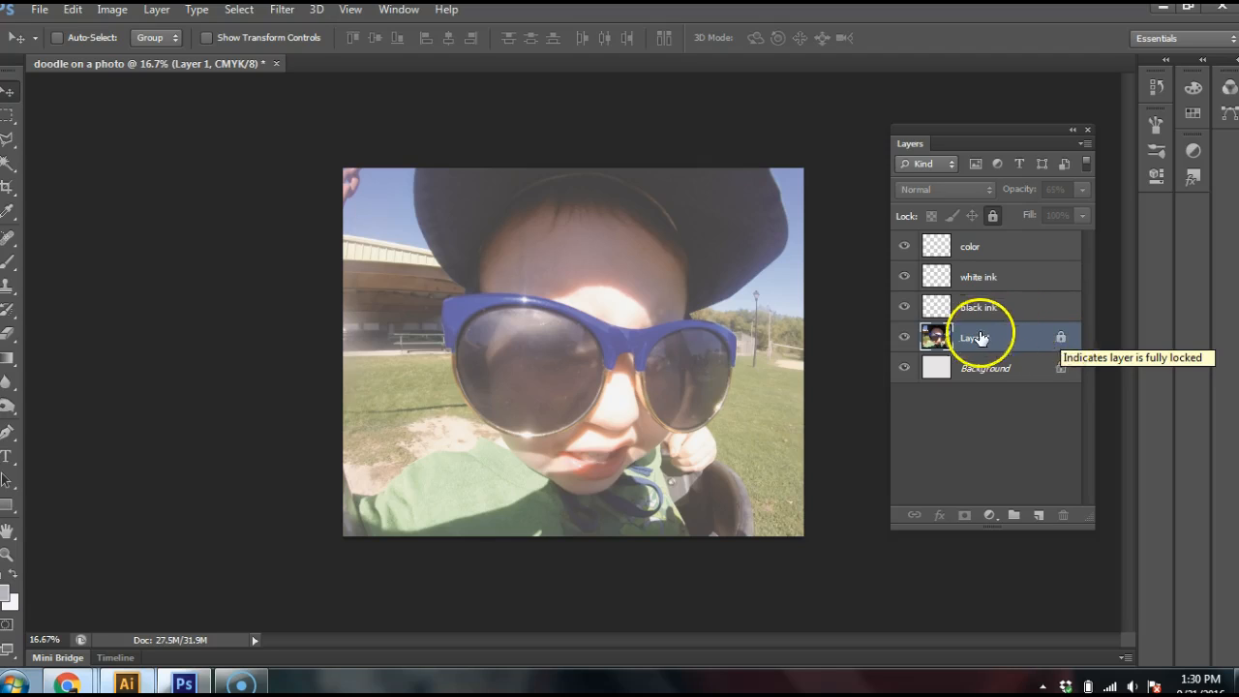
{"action": "mouse_move", "coordinate": [978, 348]}
{"action": "left_mouse_down"}
{"action": "mouse_move", "coordinate": [927, 334]}
{"action": "mouse_move", "coordinate": [980, 310]}
{"action": "left_mouse_up"}
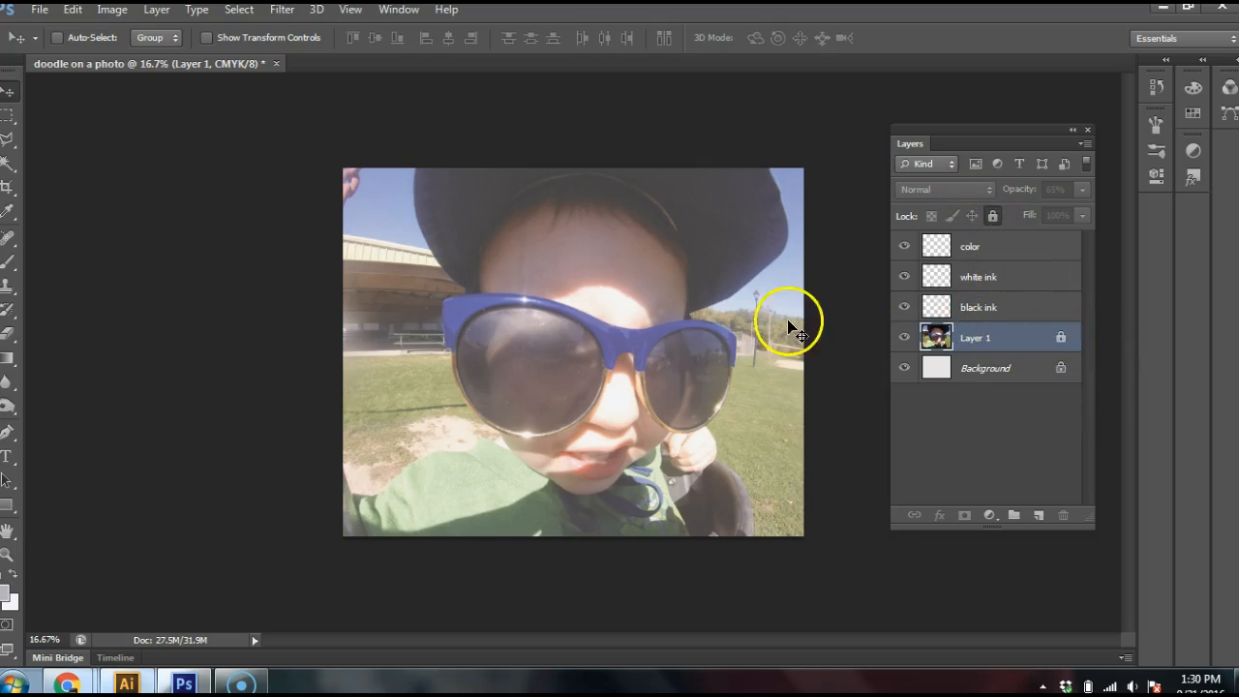
Try to paint on the locked photo layer with the Brush tool
{"action": "left_click", "coordinate": [9, 262]}
{"action": "left_click", "coordinate": [635, 387]}
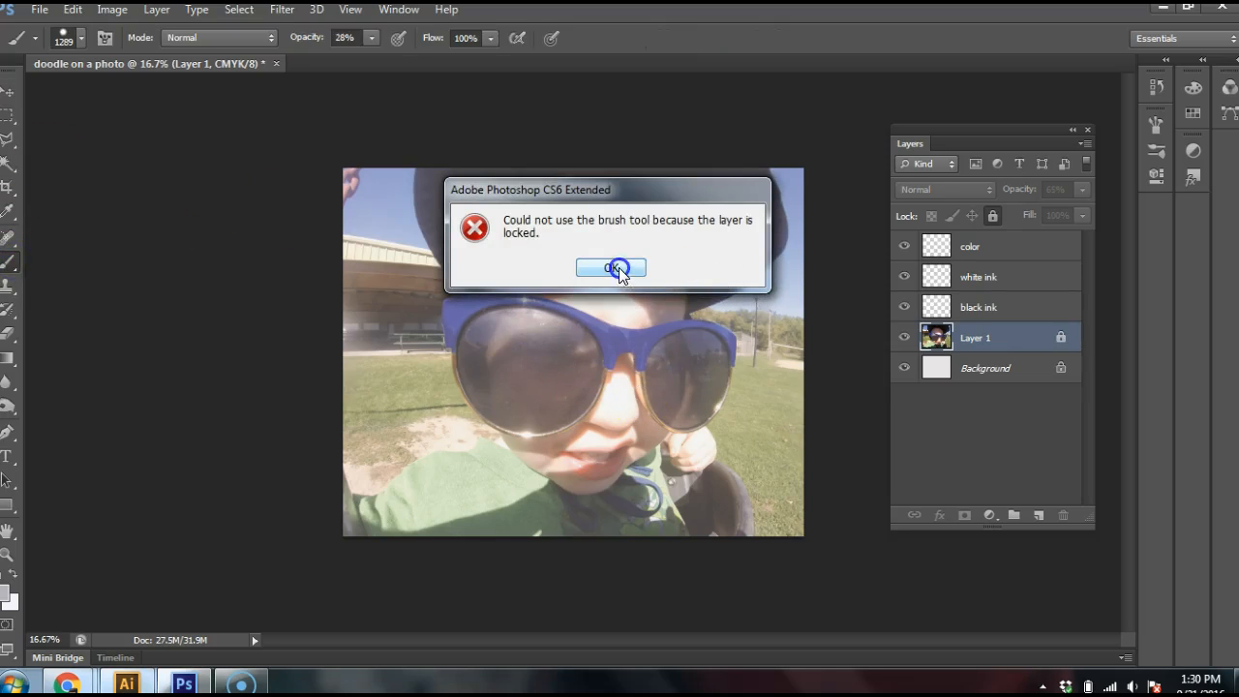
{"action": "left_click", "coordinate": [619, 268]}
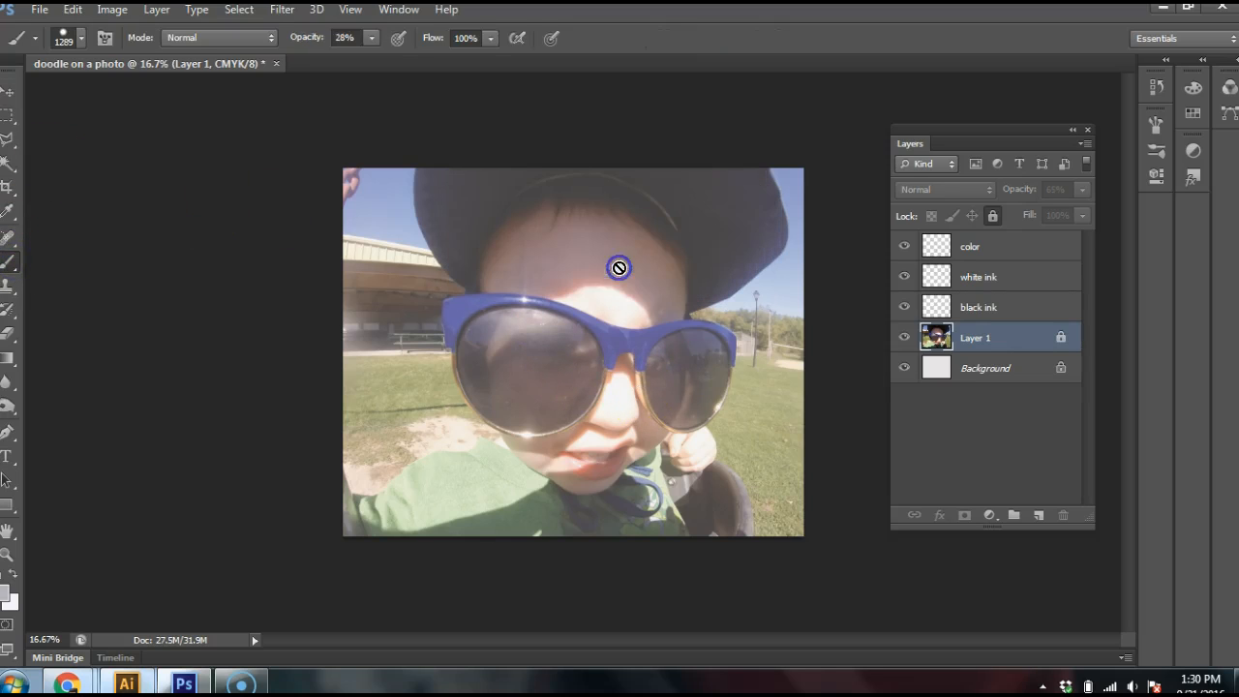
Make the "black ink" layer the active layer for drawing with the Brush tool
{"action": "left_click", "coordinate": [1019, 307]}
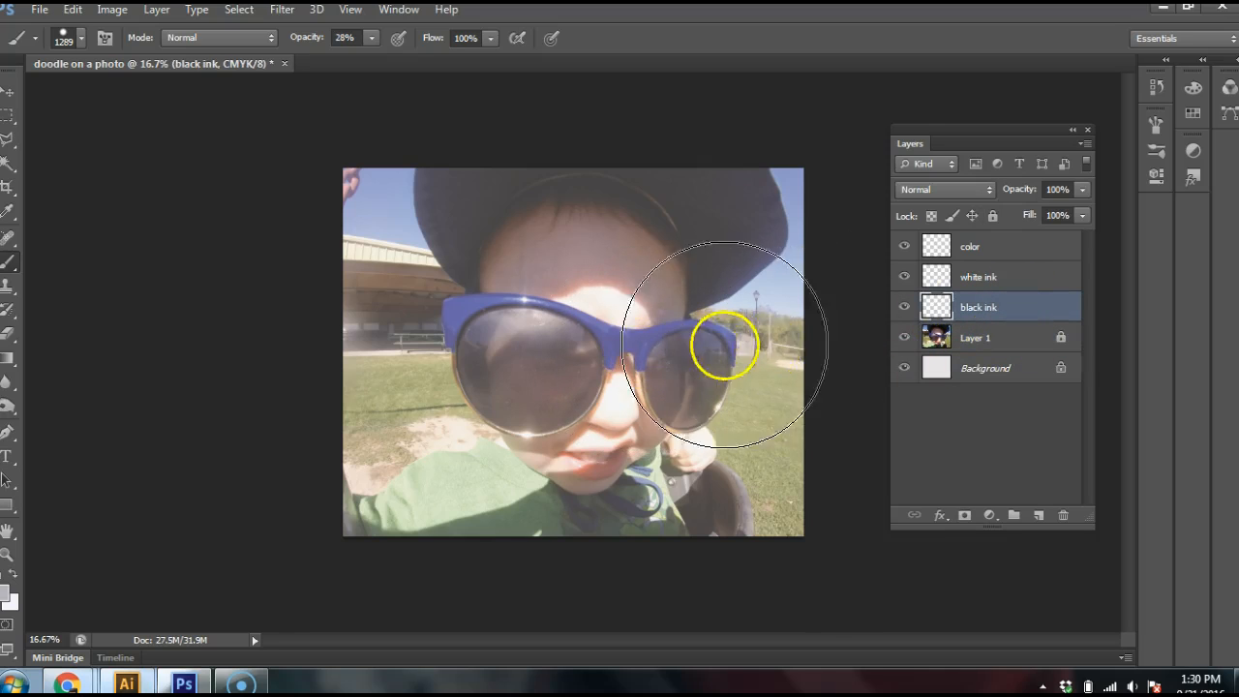
{"action": "left_click_drag", "start_coordinate": [551, 287], "coordinate": [515, 307]}
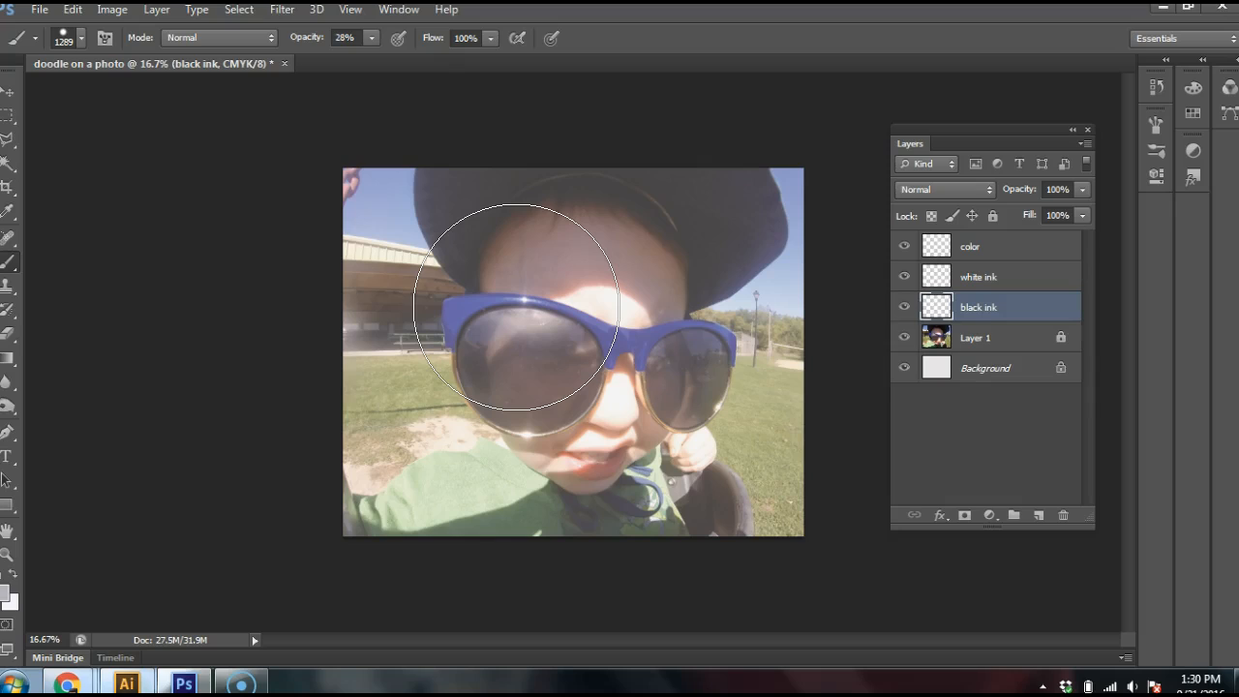
{"action": "left_click", "coordinate": [43, 658]}
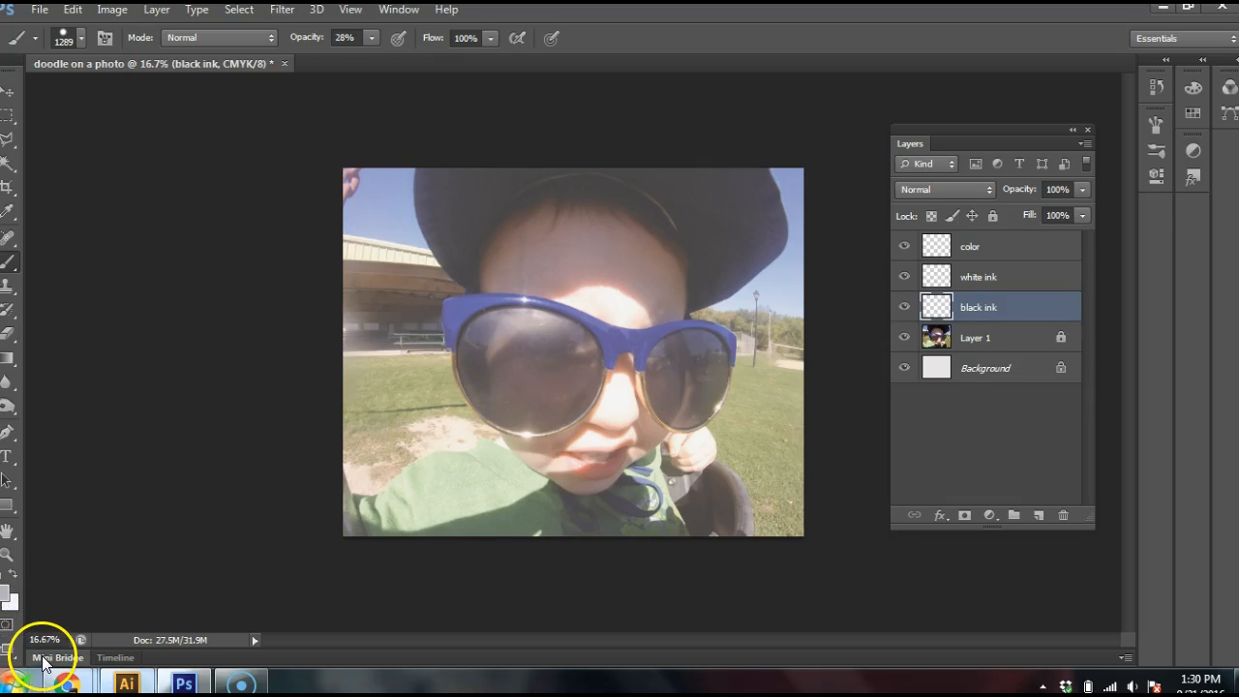